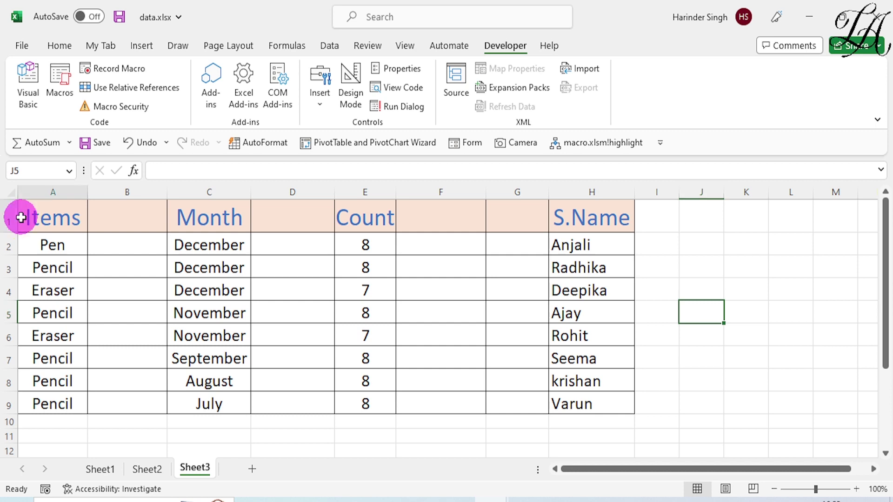
# Insert an empty row above the table's header row on Sheet3
pyautogui.moveTo(24, 219); pyautogui.dragTo(587, 219)
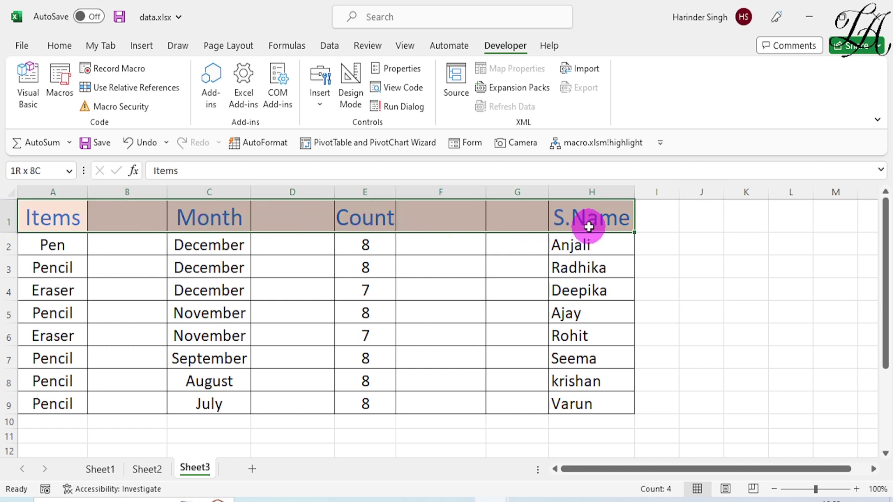
pyautogui.rightClick(12, 216)
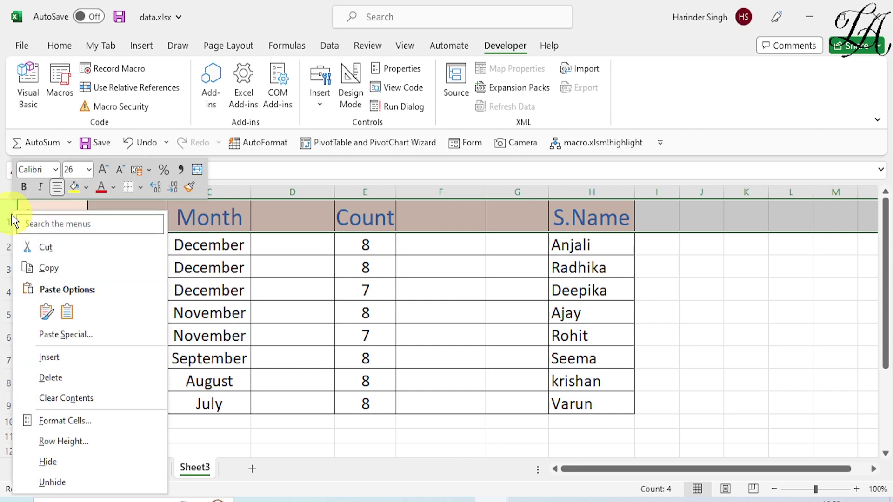
pyautogui.click(59, 355)
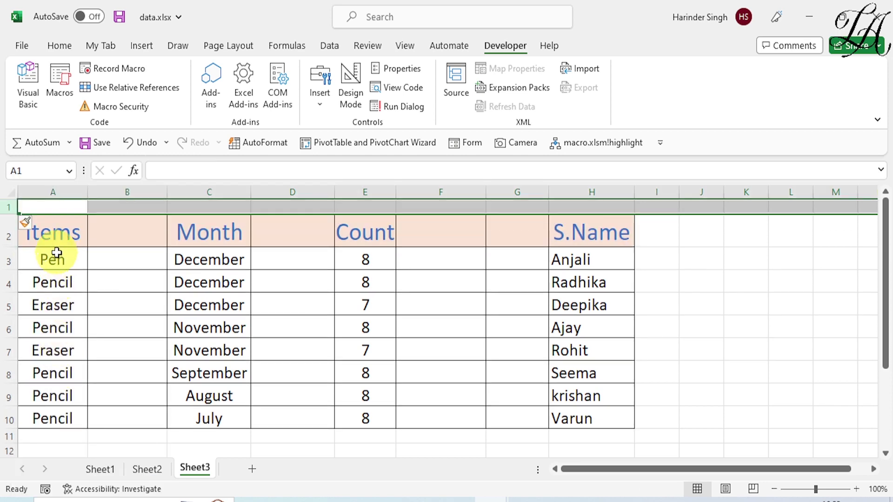
# Enter =COUNTA(A3:A10) in cell A1 and fill the formula across row 1 to H1
pyautogui.click(55, 206)
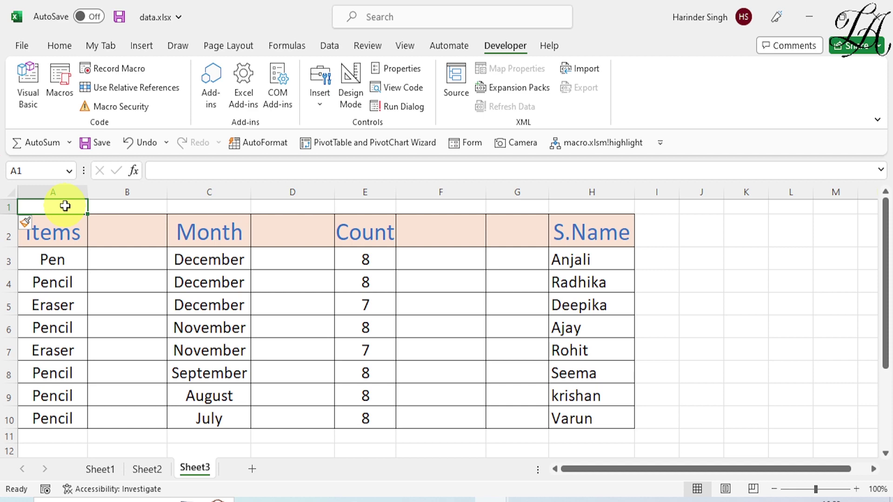
pyautogui.write('=')
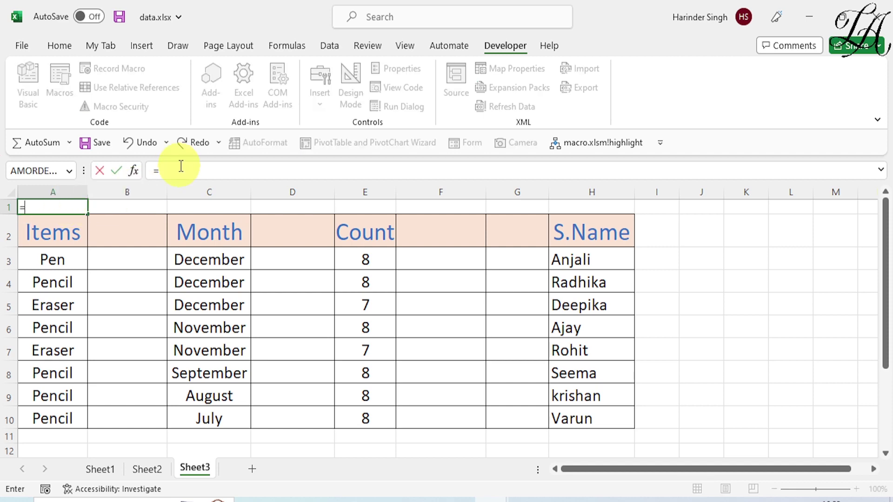
pyautogui.write('count')
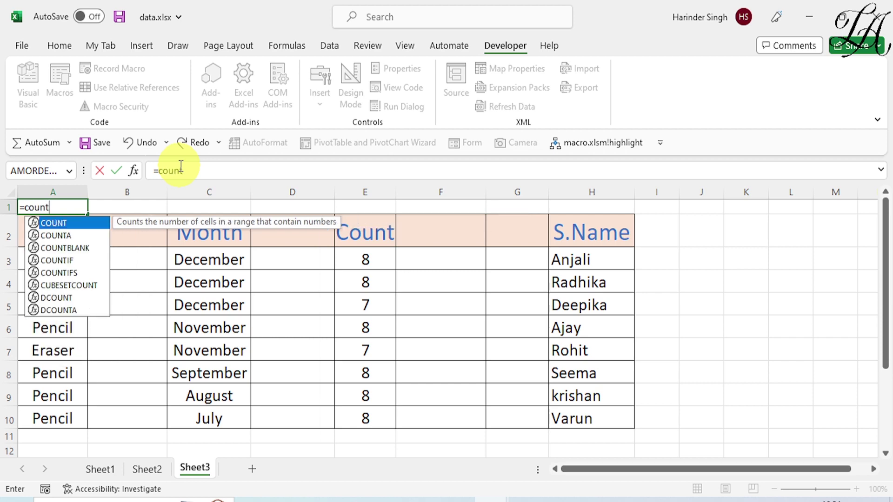
pyautogui.write('a(')
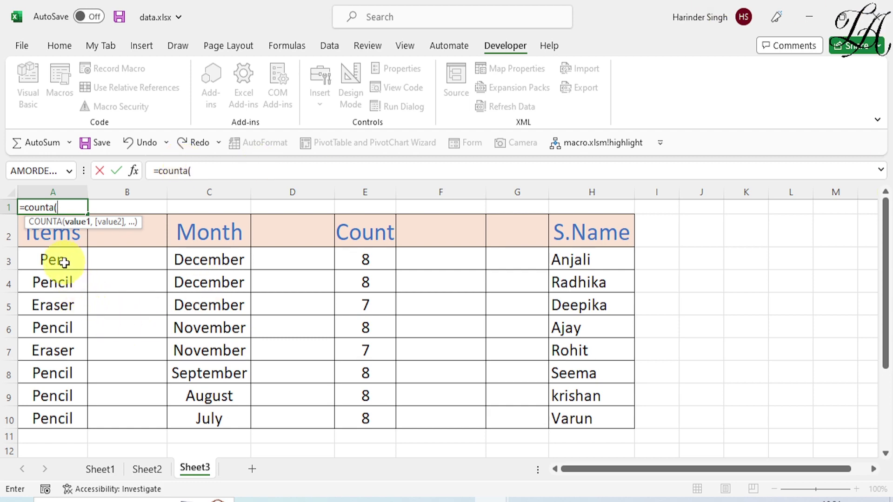
pyautogui.moveTo(45, 260); pyautogui.dragTo(54, 417)
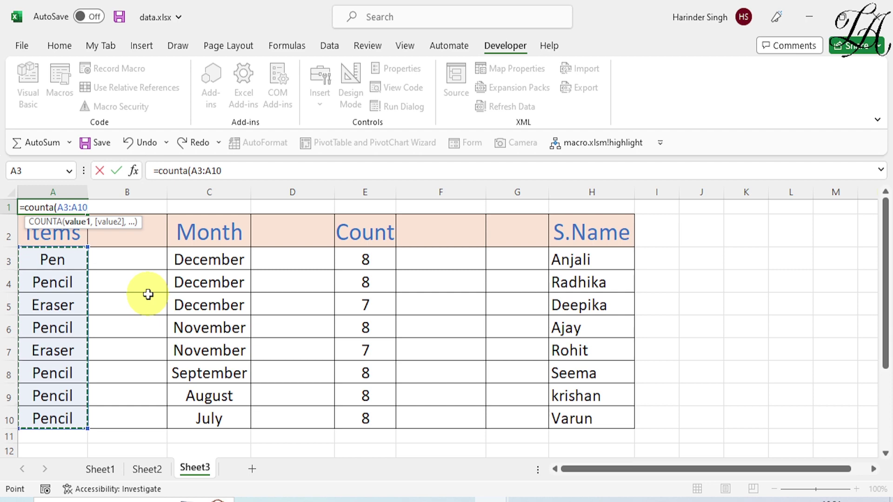
pyautogui.press('Return')
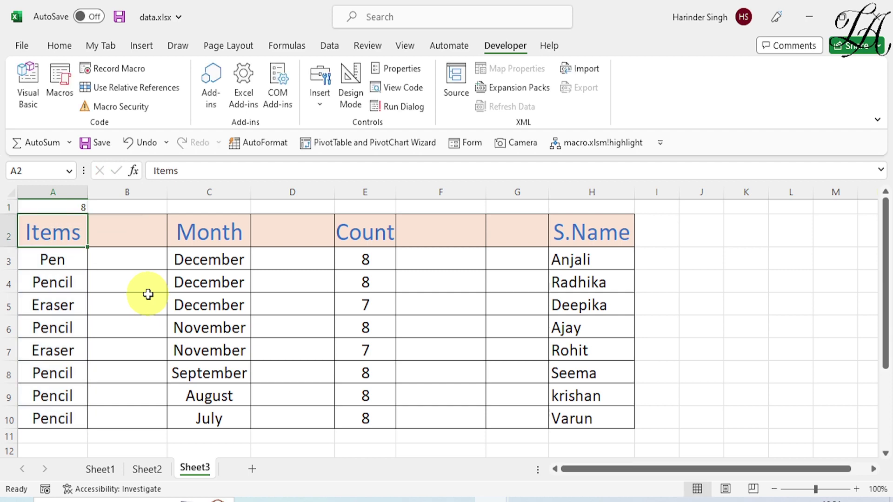
pyautogui.click(77, 208)
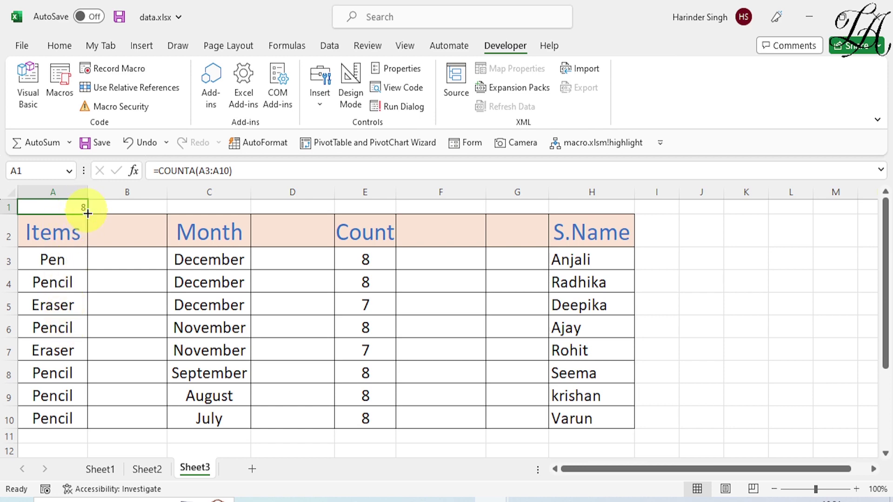
pyautogui.moveTo(89, 215); pyautogui.dragTo(635, 217)
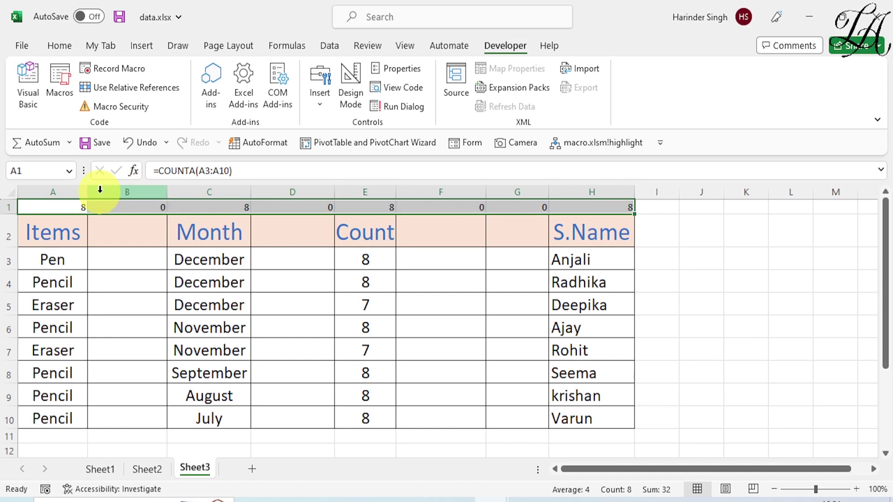
# Change the formula in A1 to =IF(COUNTA(A3:A10)=0,"blank","not blank")
pyautogui.click(45, 209)
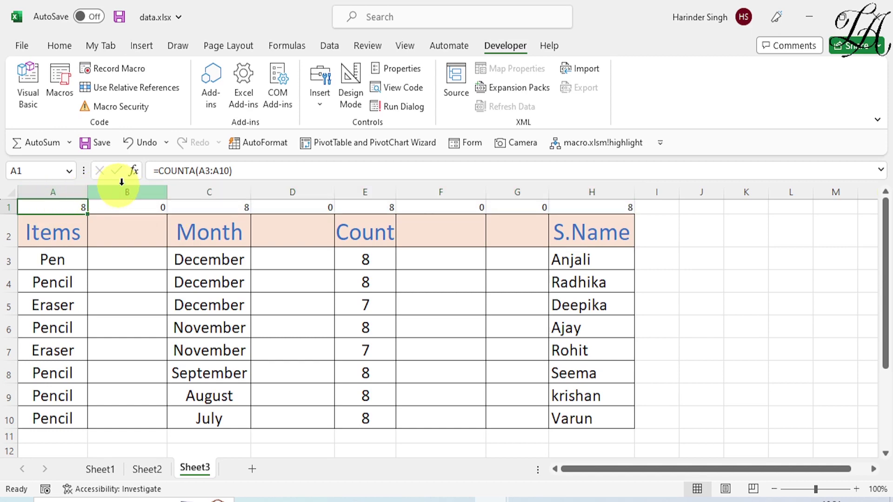
pyautogui.click(158, 170)
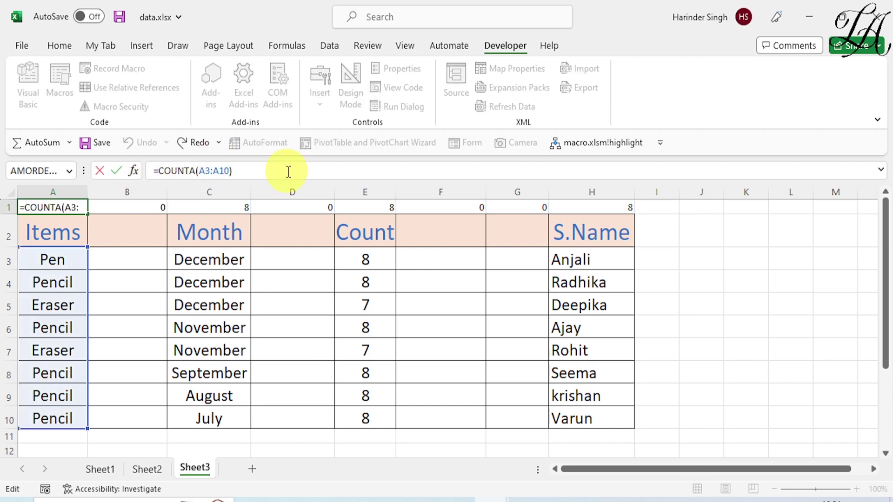
pyautogui.write('if')
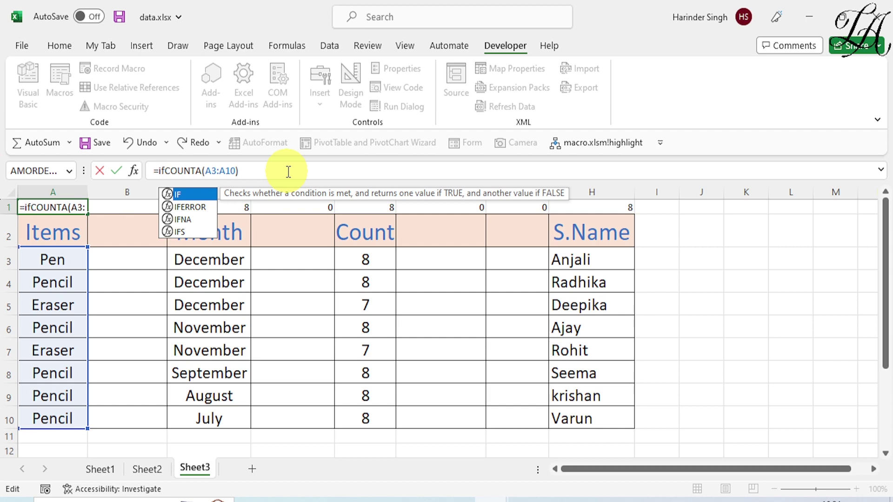
pyautogui.write('(')
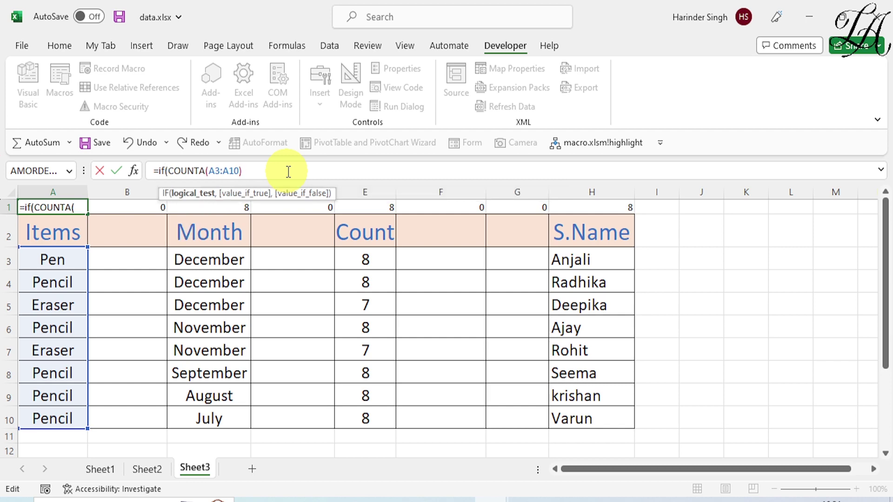
pyautogui.click(262, 172)
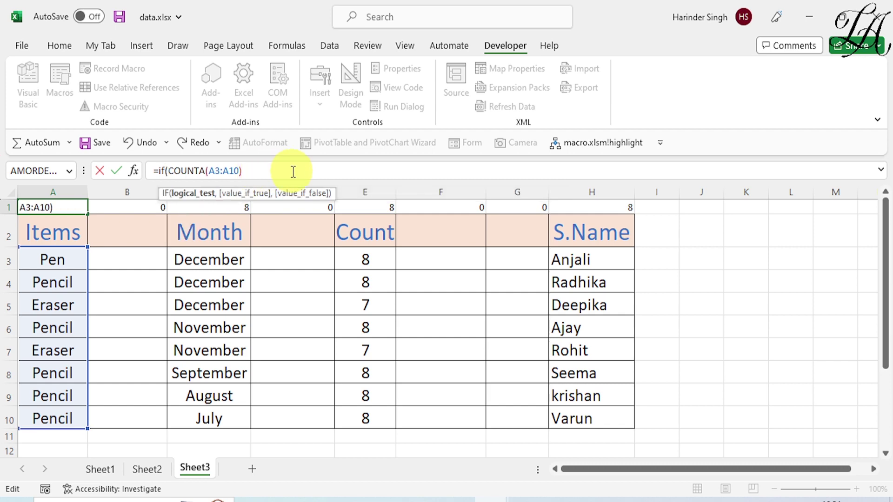
pyautogui.write('=0,')
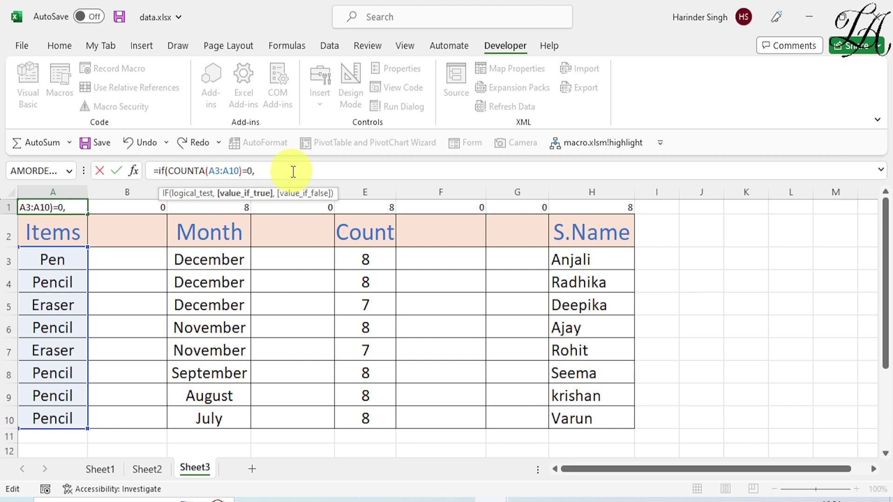
pyautogui.write('"blank",')
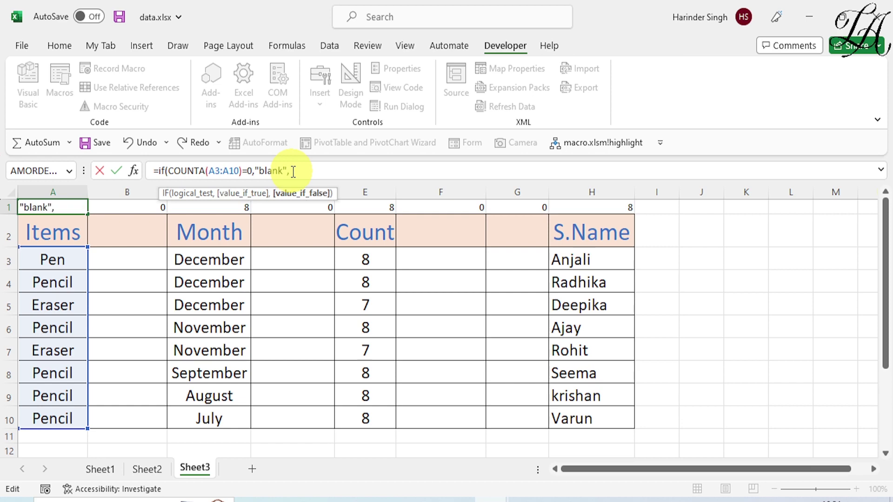
pyautogui.write('"not blank")')
pyautogui.press('Return')
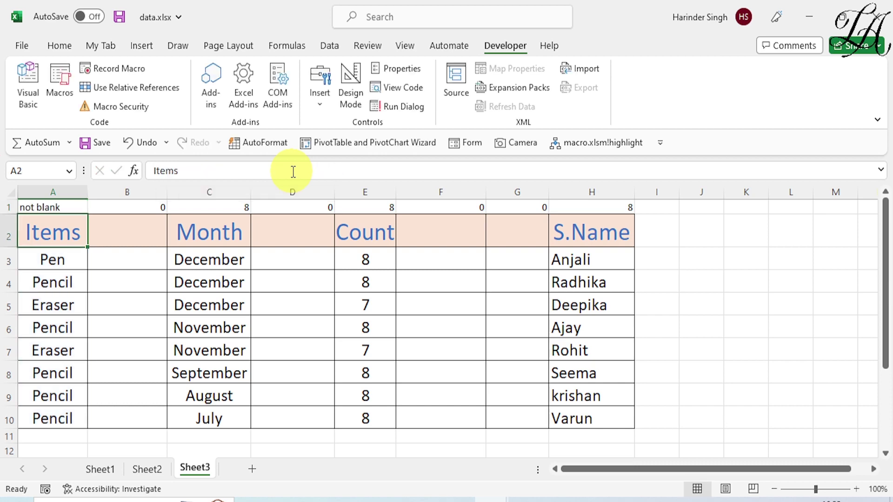
# Fill the IF formula from A1 across row 1 to H1
pyautogui.click(57, 208)
pyautogui.press('Right')
pyautogui.press('Right')
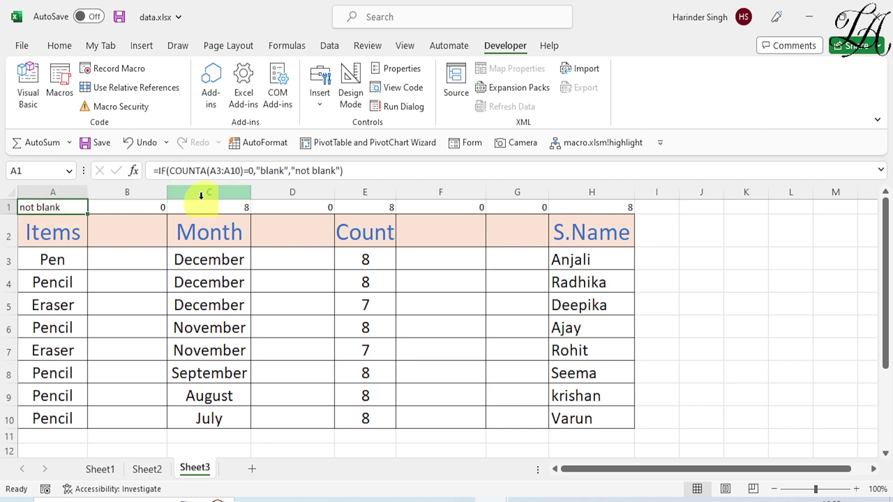
pyautogui.hotkey('ctrl', 'space')
pyautogui.click(79, 210)
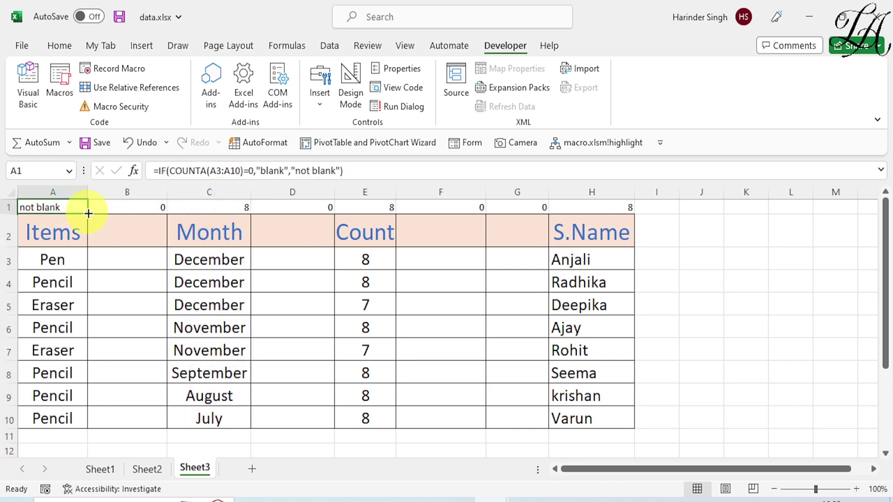
pyautogui.moveTo(88, 214); pyautogui.dragTo(633, 208)
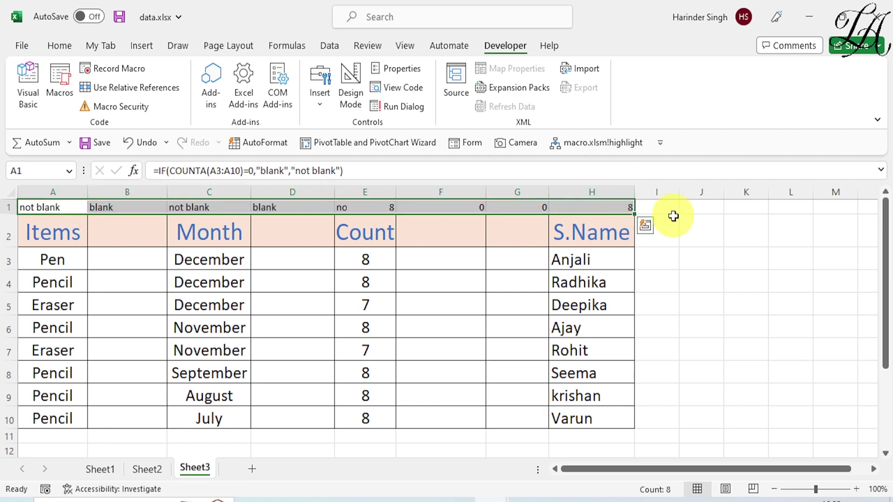
pyautogui.scroll(2, 682, 279)
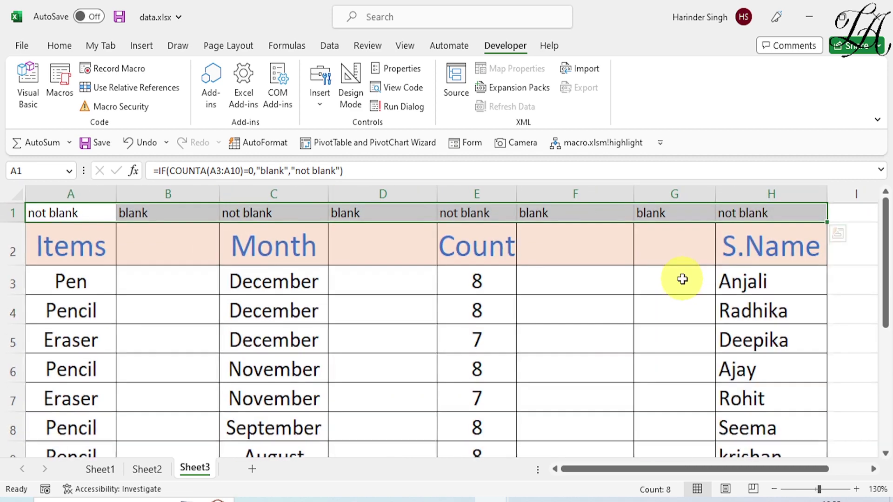
pyautogui.scroll(-1, 92, 249)
pyautogui.scroll(1, 146, 260)
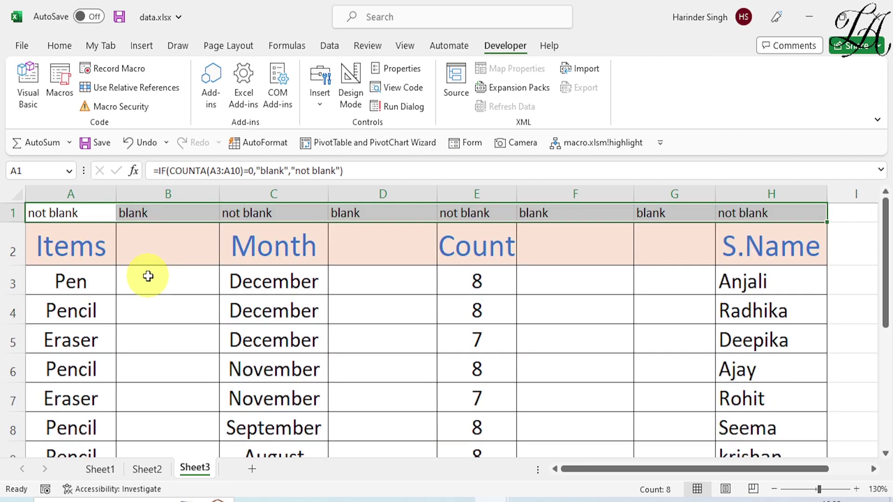
pyautogui.click(167, 248)
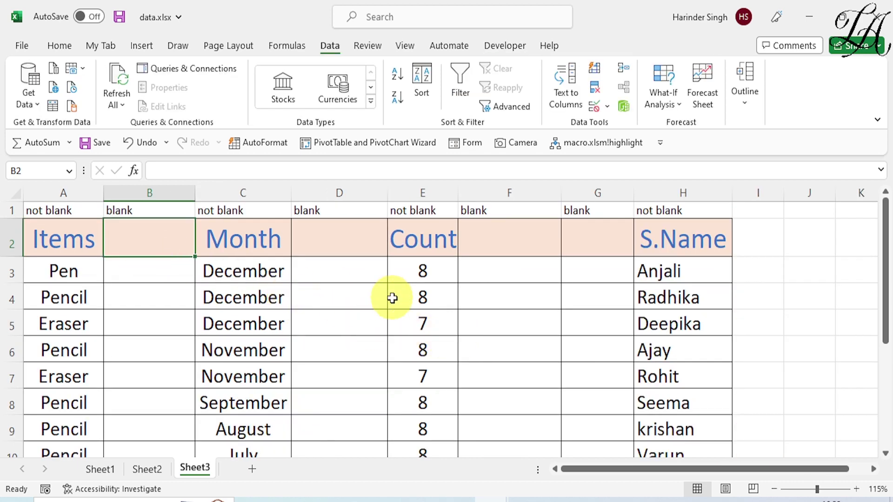
# Start a custom sort on the range A1:H10 with its orientation set to left to right
pyautogui.scroll(-1, 393, 298)
pyautogui.moveTo(39, 206); pyautogui.dragTo(612, 417)
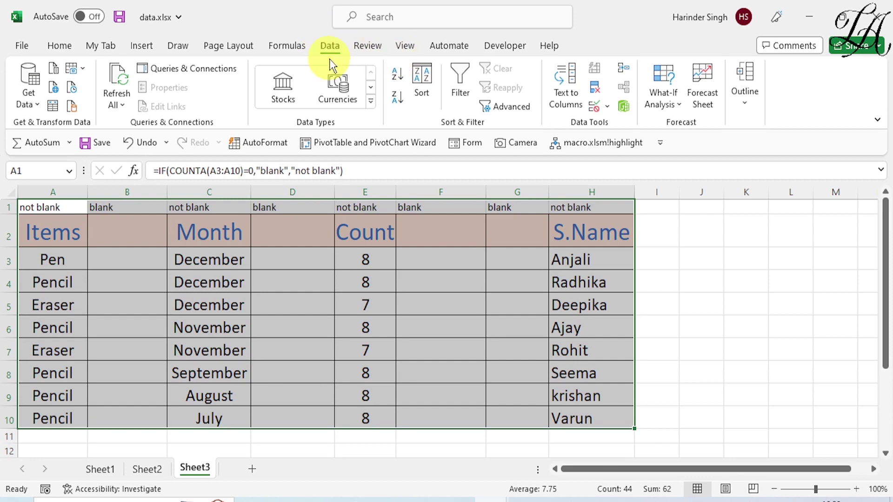
pyautogui.click(425, 77)
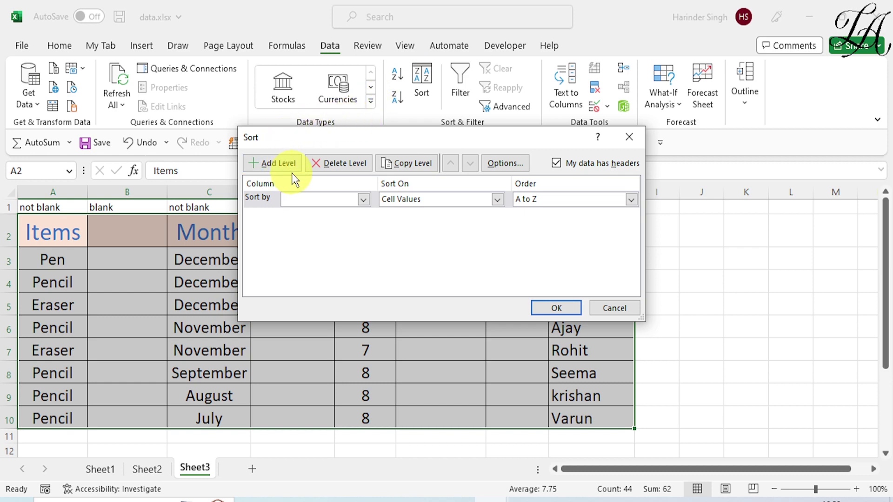
pyautogui.click(498, 164)
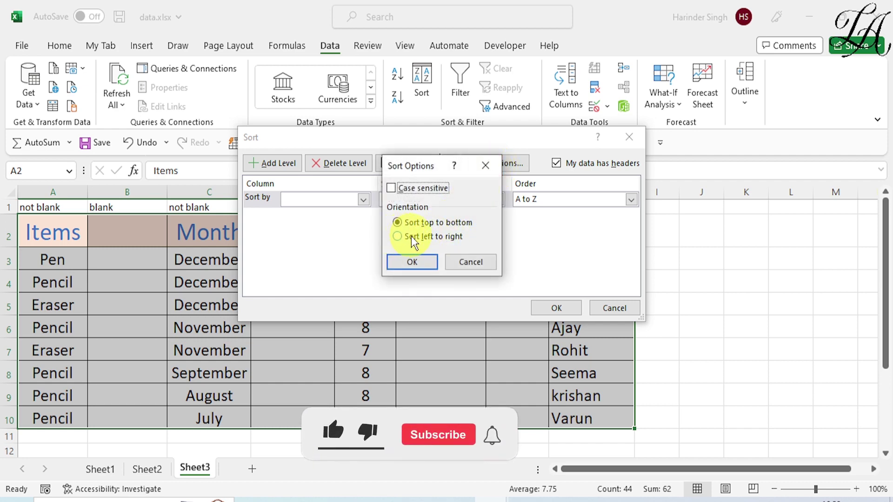
pyautogui.click(411, 236)
pyautogui.click(413, 263)
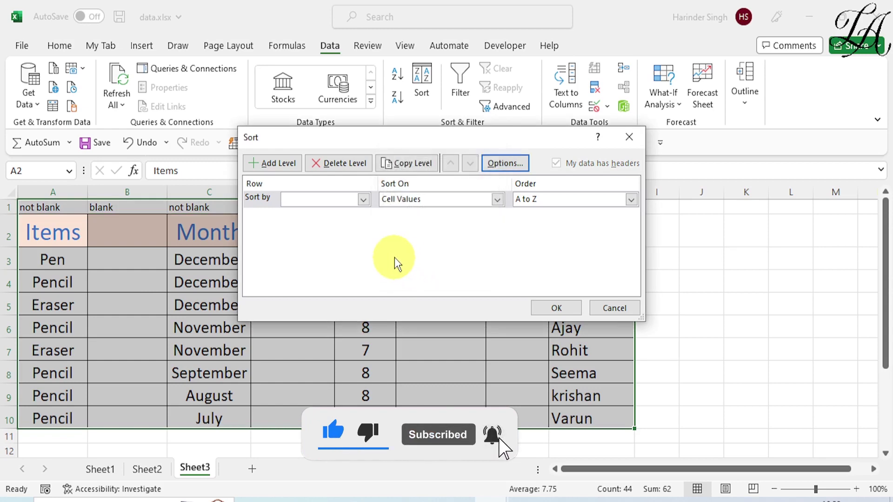
# Sort the columns by the cell values of Row 1 in A to Z order
pyautogui.click(362, 203)
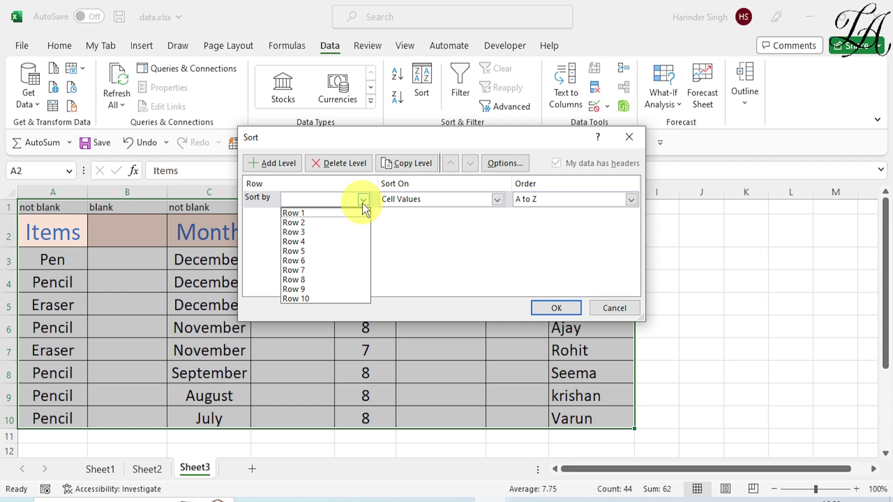
pyautogui.click(300, 213)
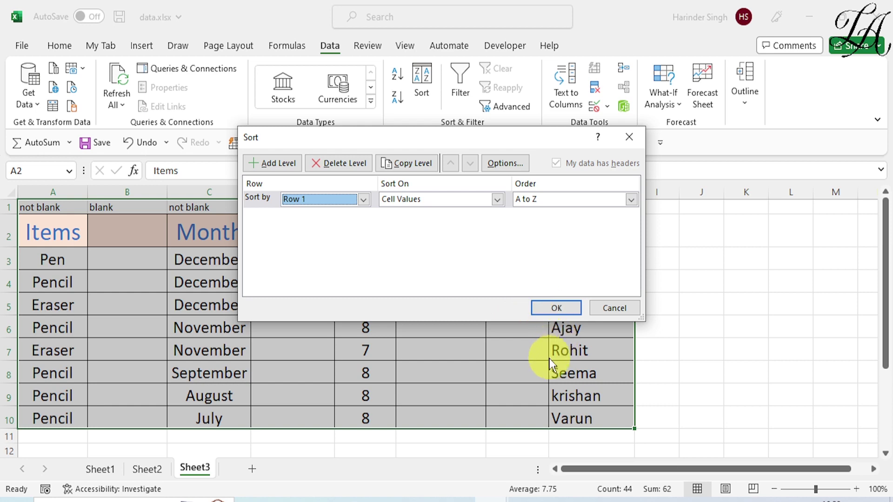
pyautogui.click(555, 307)
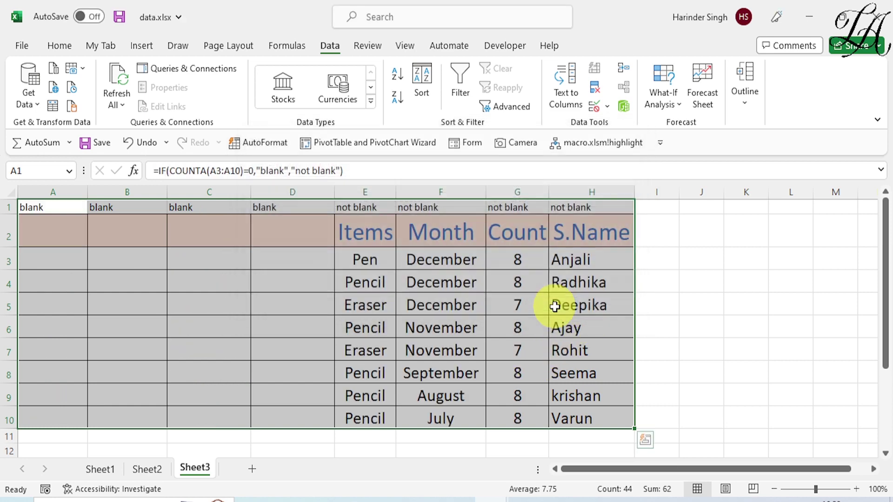
pyautogui.click(684, 298)
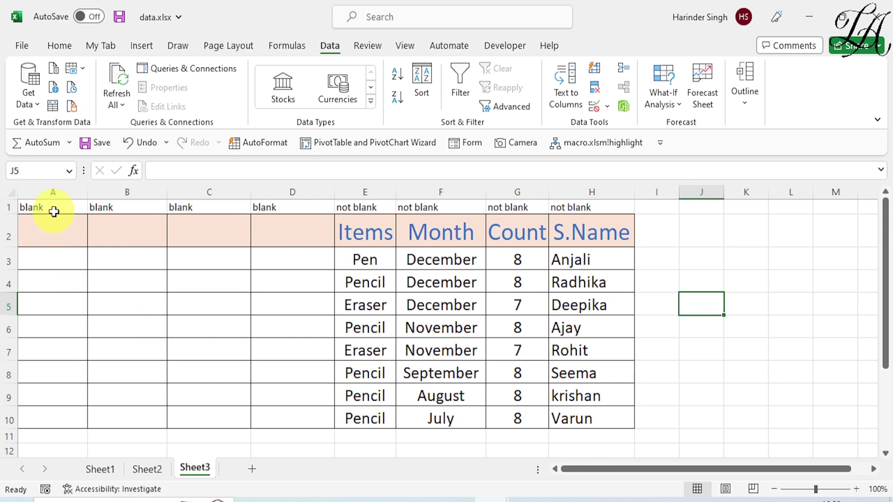
# Delete the blank columns A through D so the table starts in column A
pyautogui.moveTo(55, 212); pyautogui.dragTo(174, 235)
pyautogui.click(277, 351)
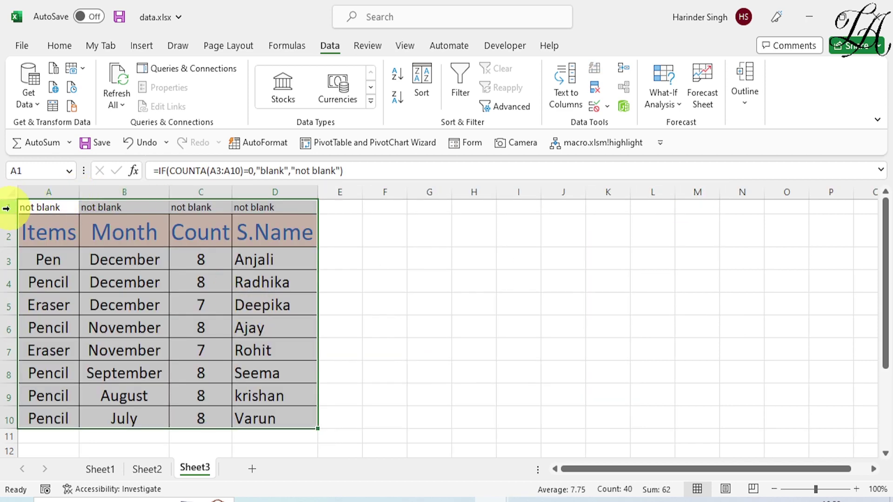
pyautogui.click(366, 222)
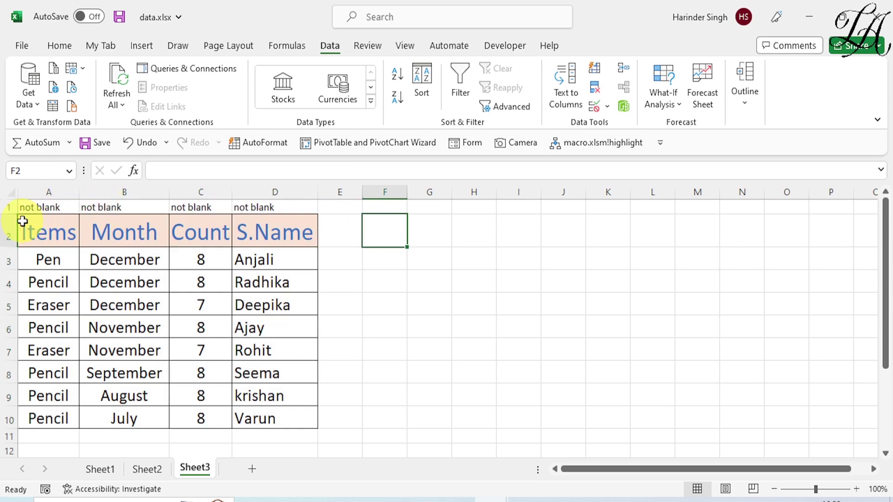
# Delete helper row 1 above the table's header row
pyautogui.click(10, 208)
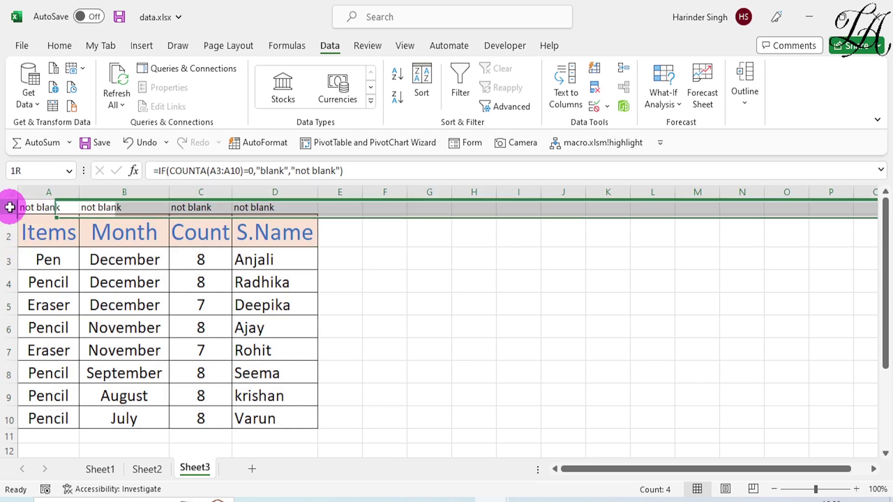
pyautogui.rightClick(9, 208)
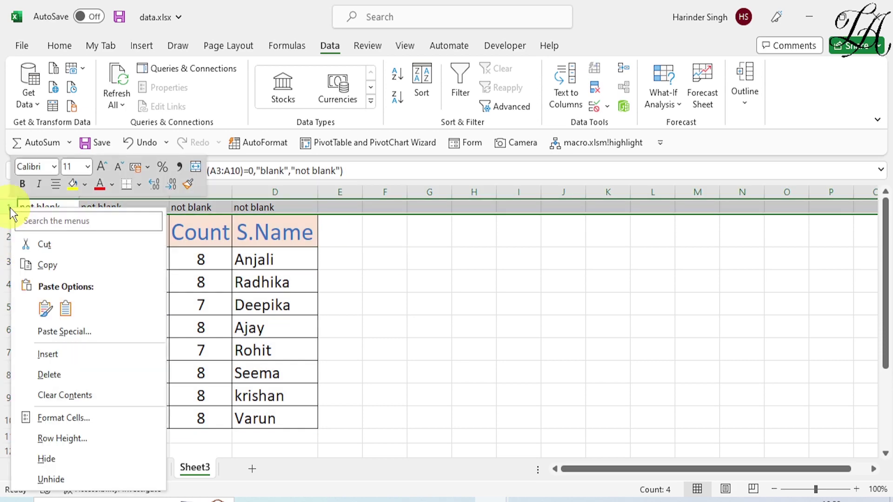
pyautogui.click(120, 379)
pyautogui.click(483, 377)
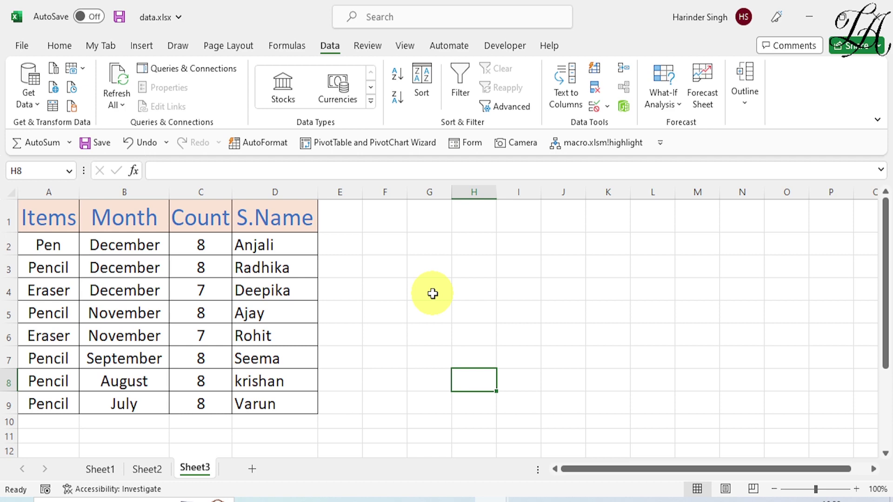
# Undo the previous edits back to the original table with blank columns, and insert an empty row above the header row
pyautogui.hotkey('ctrl', 'z')
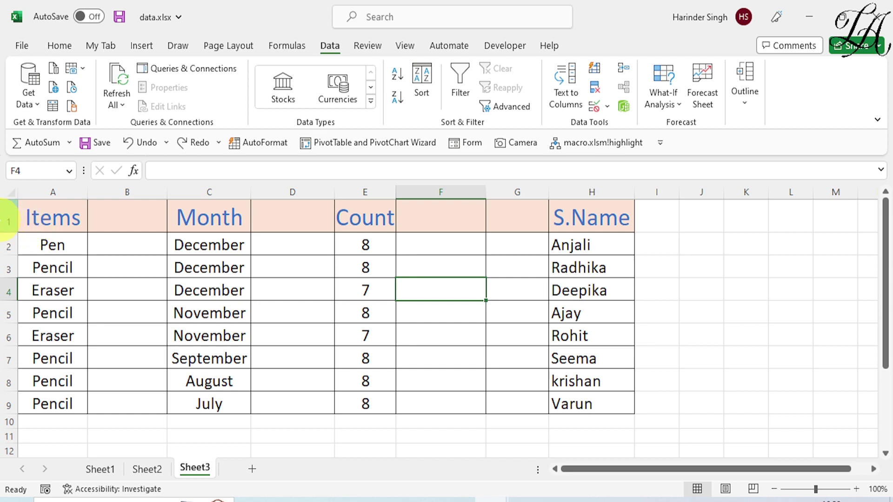
pyautogui.click(7, 219)
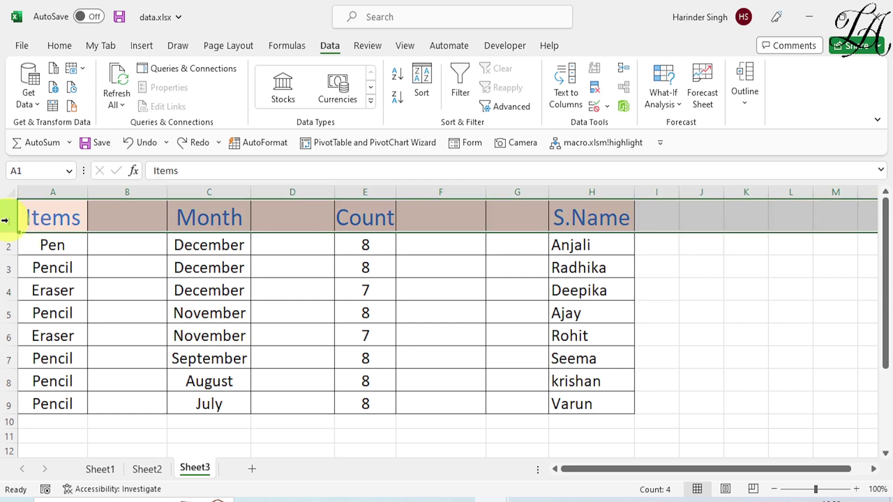
pyautogui.rightClick(6, 220)
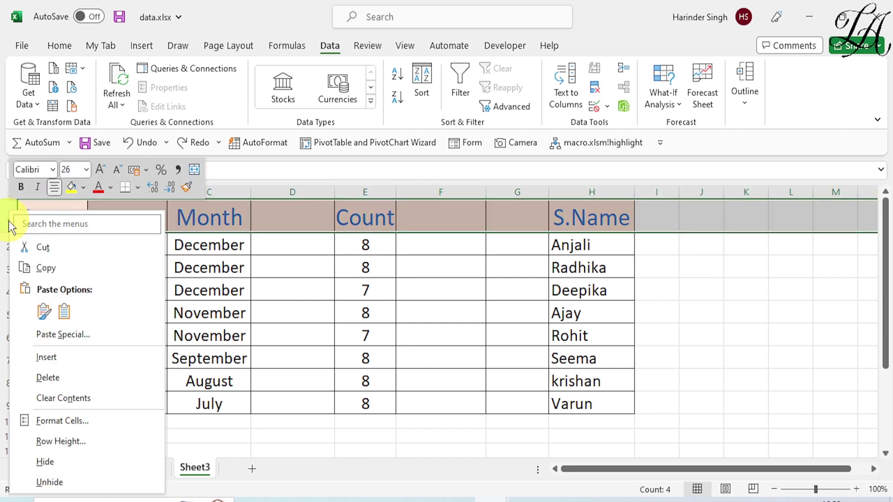
pyautogui.click(48, 358)
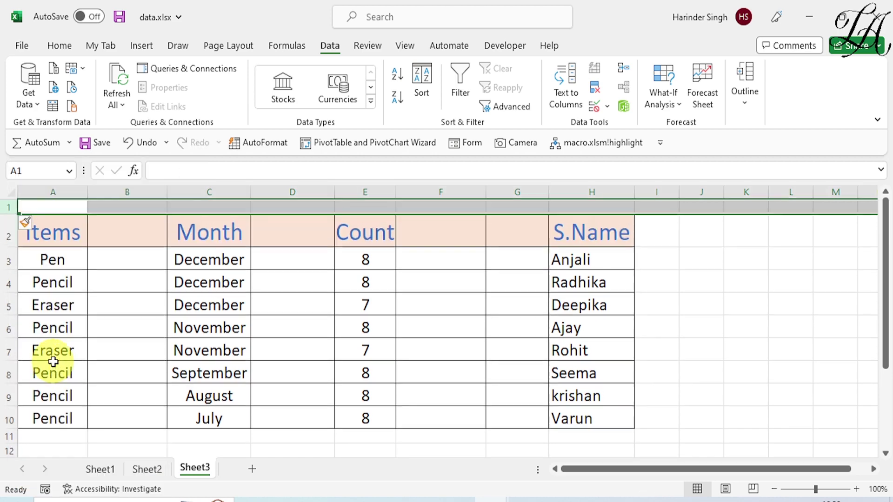
# Enter =COUNTA(A3:A10) in cell A1 and fill it across row 1 to H1
pyautogui.click(44, 210)
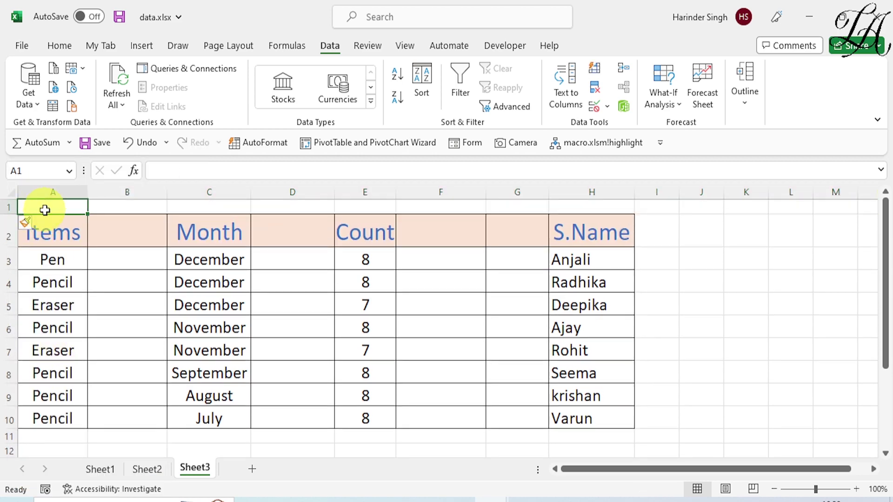
pyautogui.write('=')
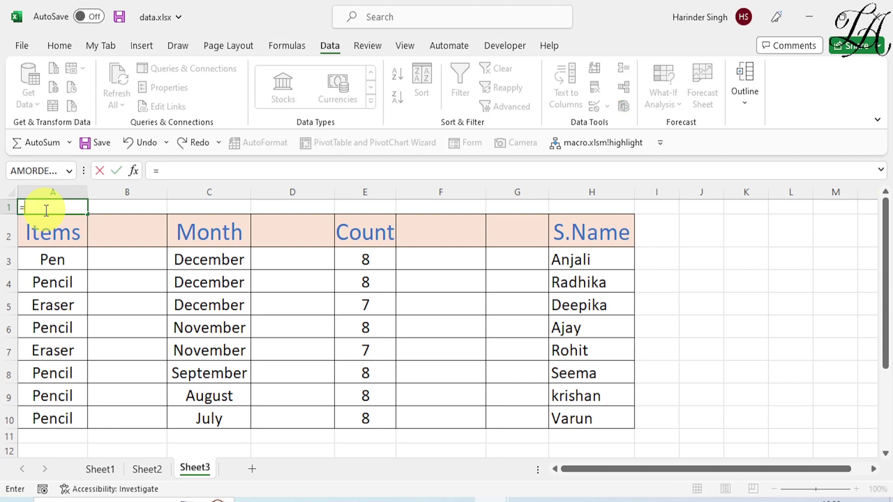
pyautogui.write('count')
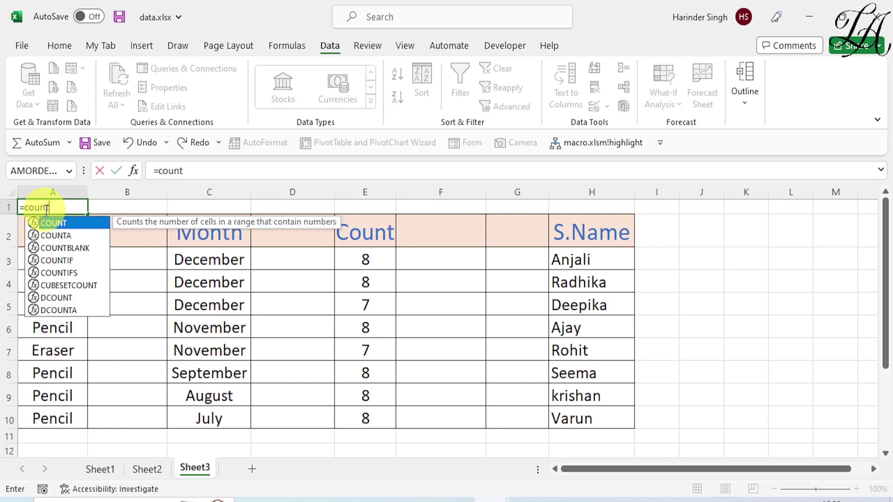
pyautogui.write('a(')
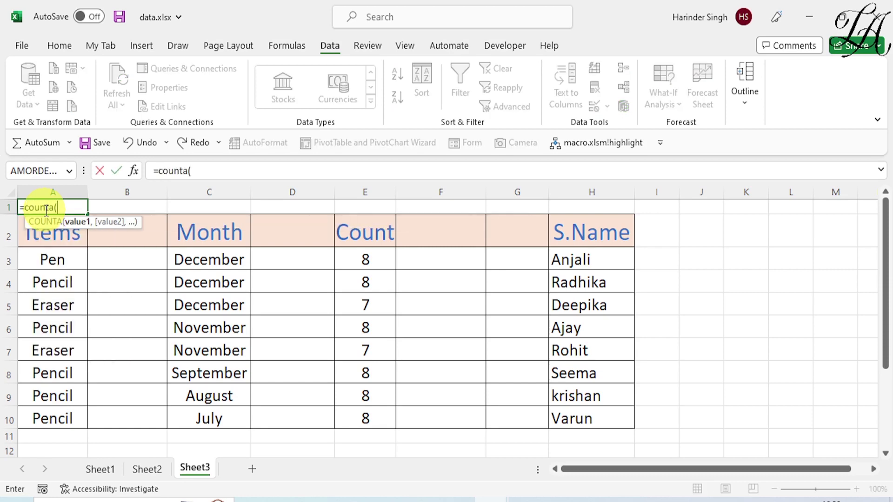
pyautogui.moveTo(66, 255); pyautogui.dragTo(64, 410)
pyautogui.write(')')
pyautogui.press('Return')
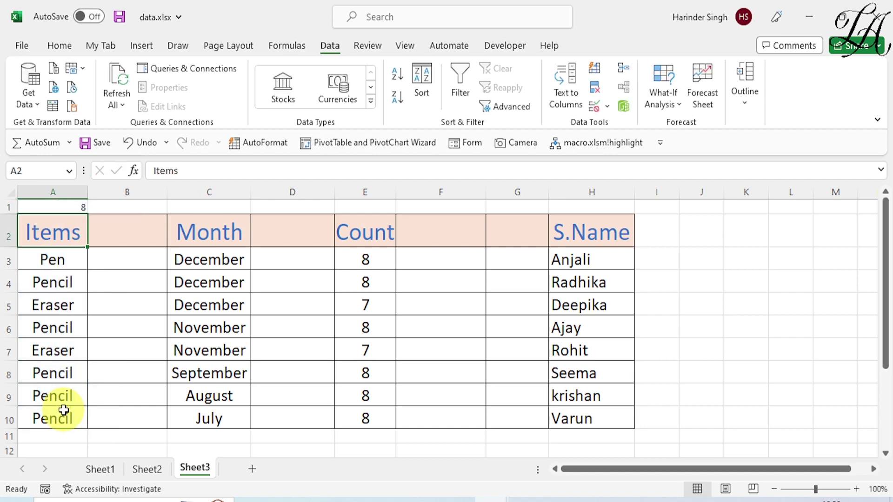
pyautogui.click(74, 207)
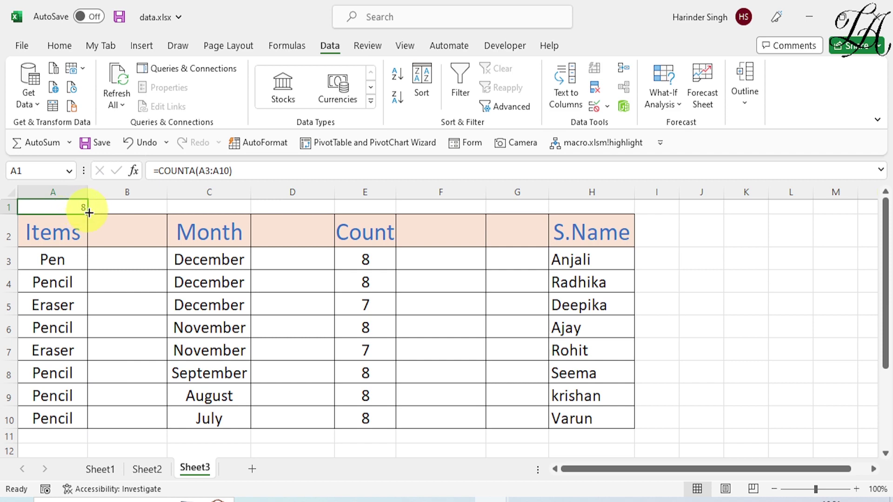
pyautogui.moveTo(89, 213); pyautogui.dragTo(607, 207)
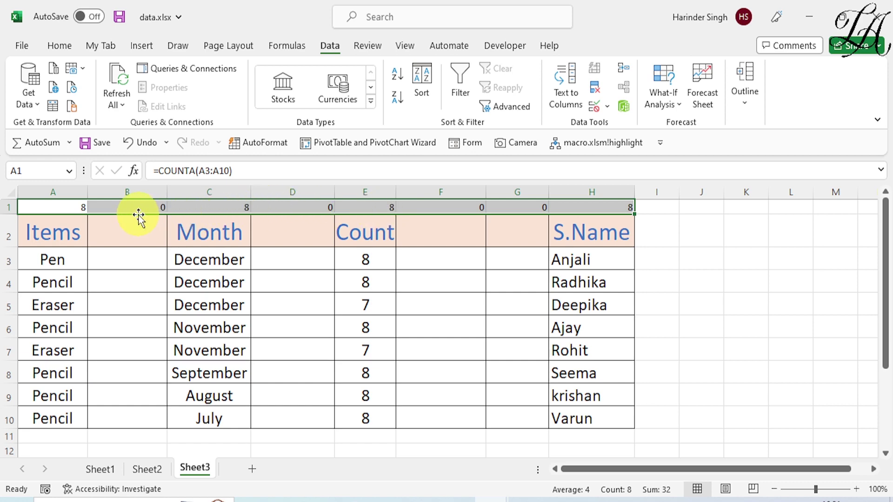
# Wrap the A1 formula in an IF so it reads =IF(COUNTA(A3:A10)=0,"blank","not blank")
pyautogui.click(161, 170)
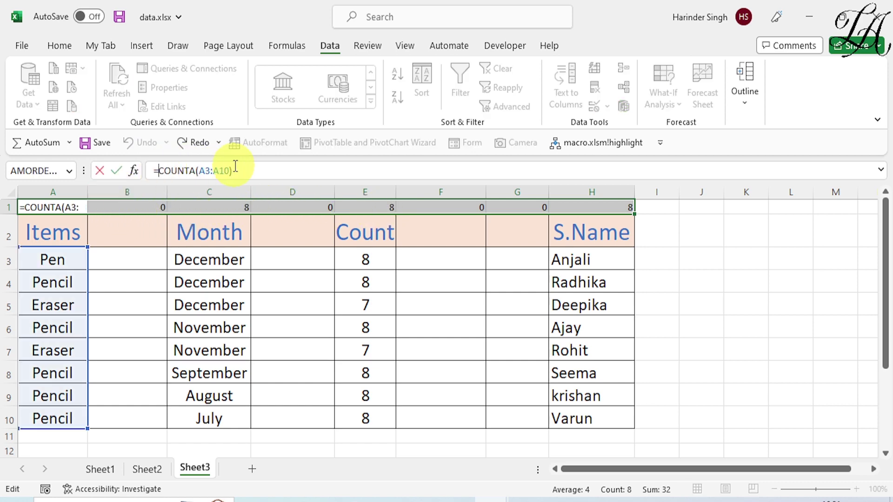
pyautogui.write('if')
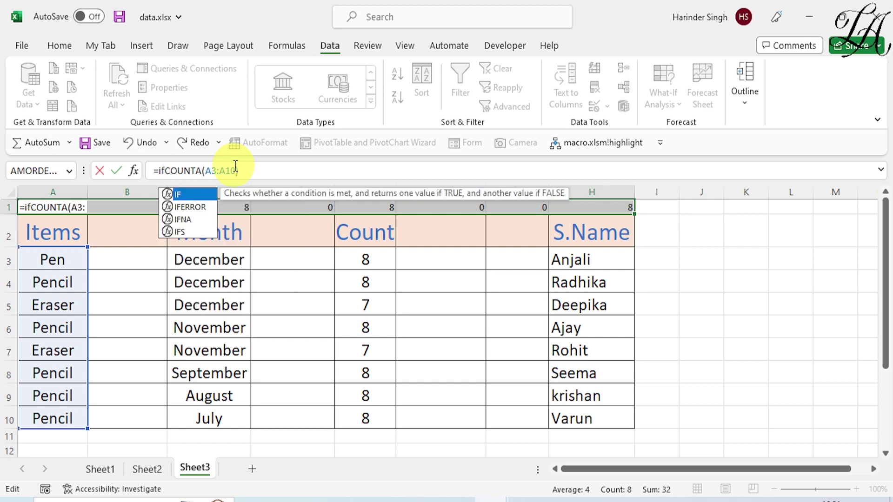
pyautogui.write('(')
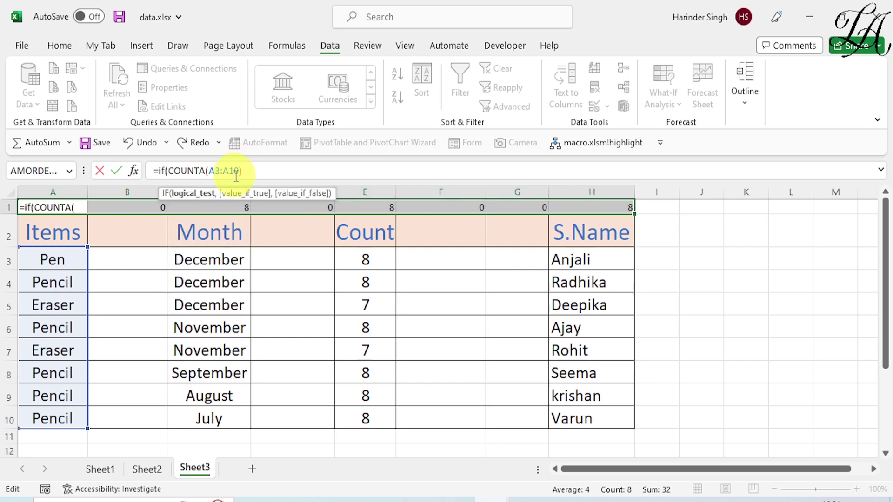
pyautogui.press('End')
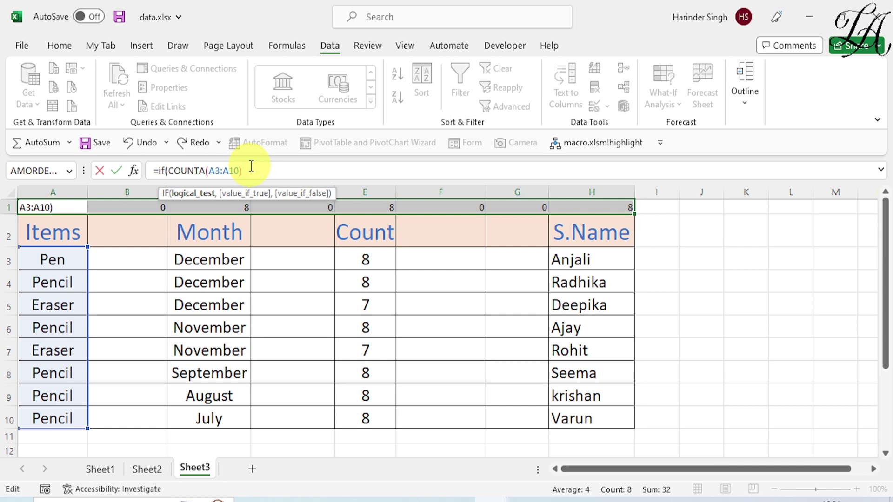
pyautogui.write('=0,')
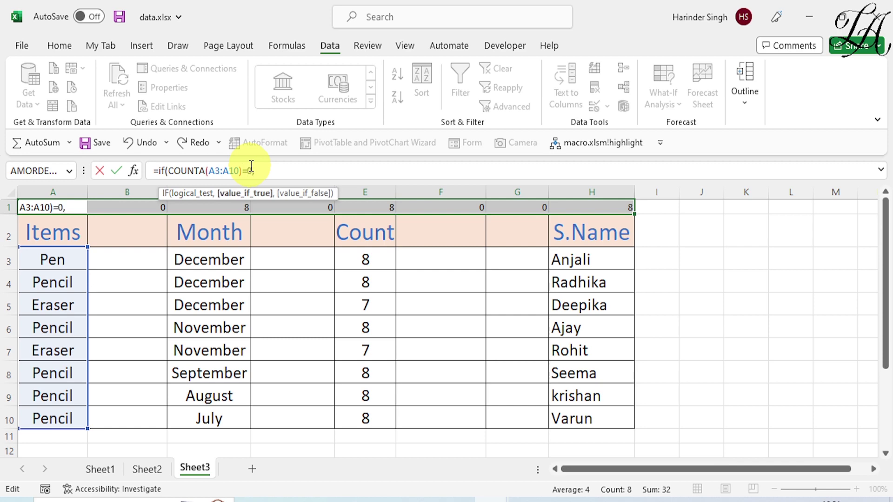
pyautogui.write('"blank","not')
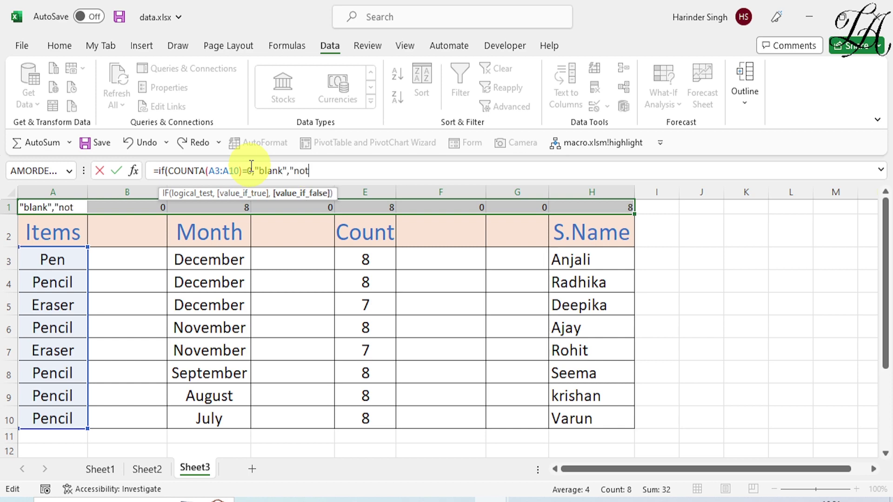
pyautogui.write(' blank')
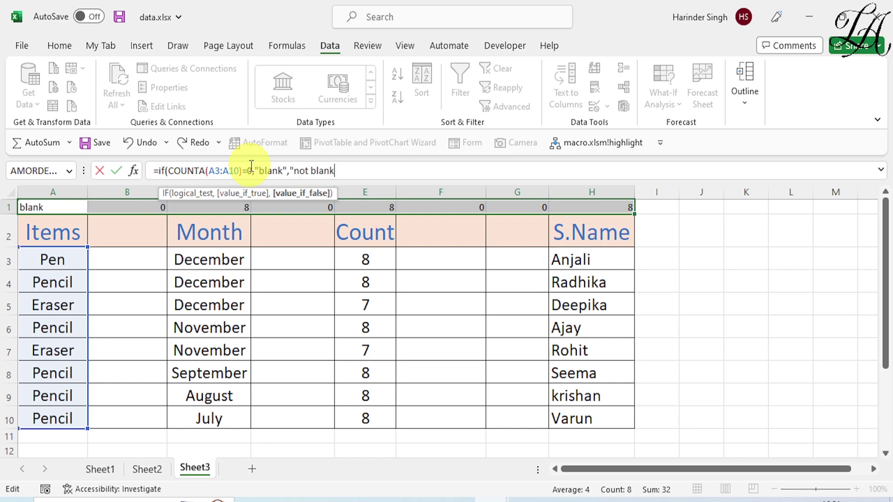
pyautogui.write('")')
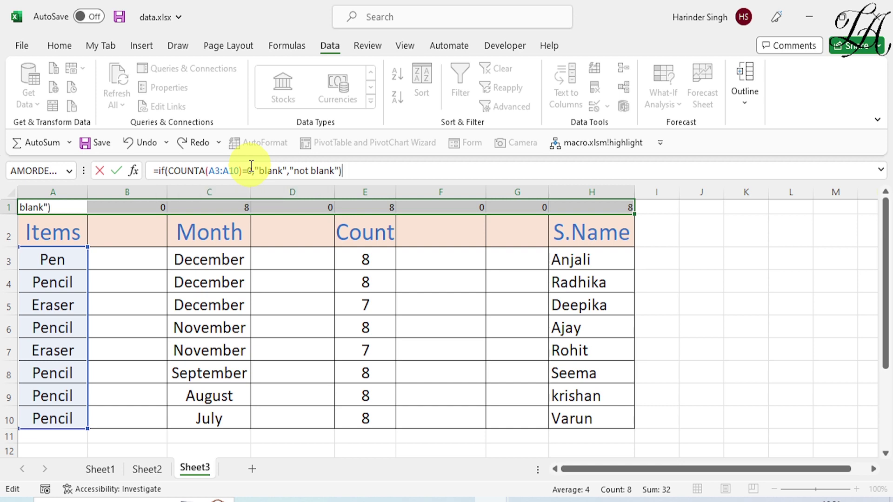
pyautogui.press('Tab')
# Fill the IF formula from A1 across the helper row to H1
pyautogui.click(59, 204)
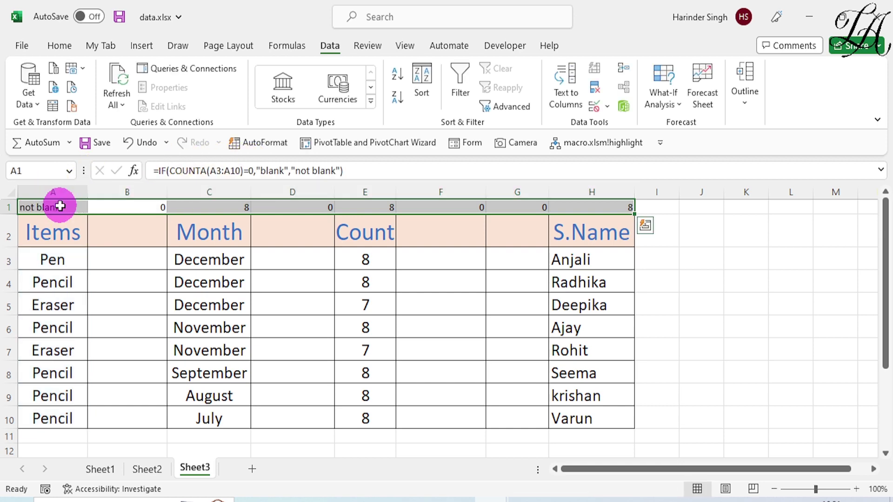
pyautogui.moveTo(86, 214); pyautogui.dragTo(623, 208)
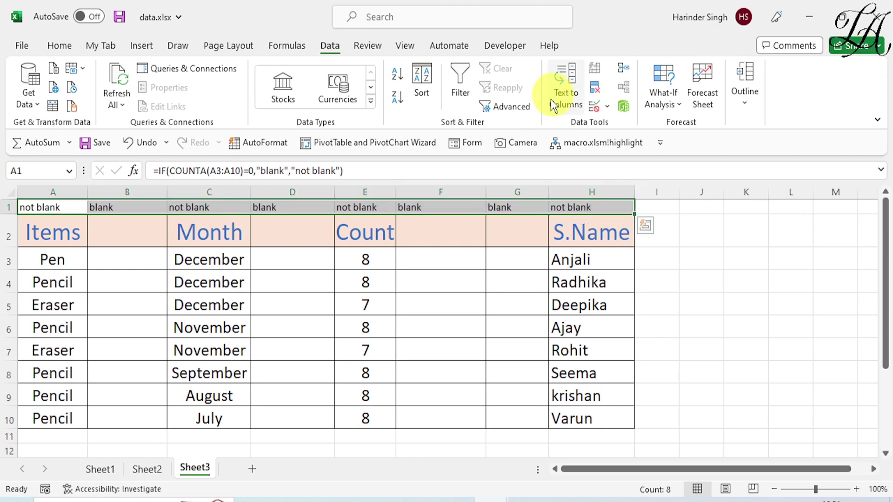
pyautogui.hotkey('ctrl', 'q')
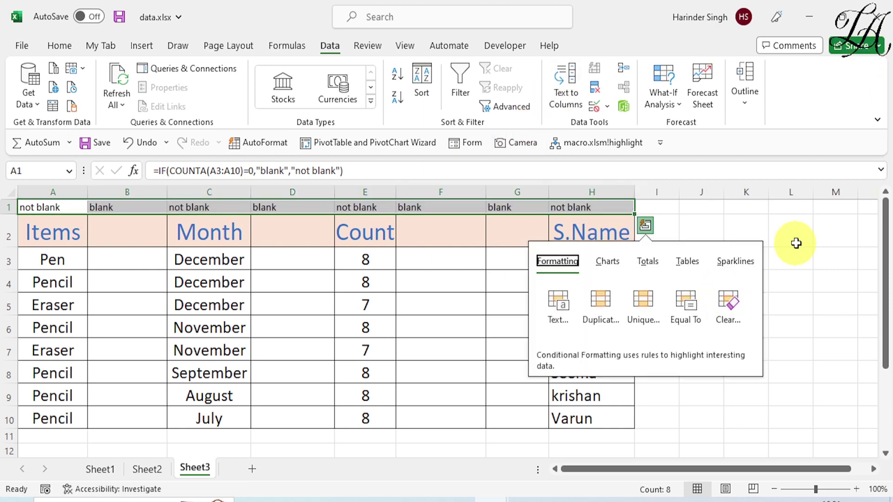
pyautogui.click(817, 225)
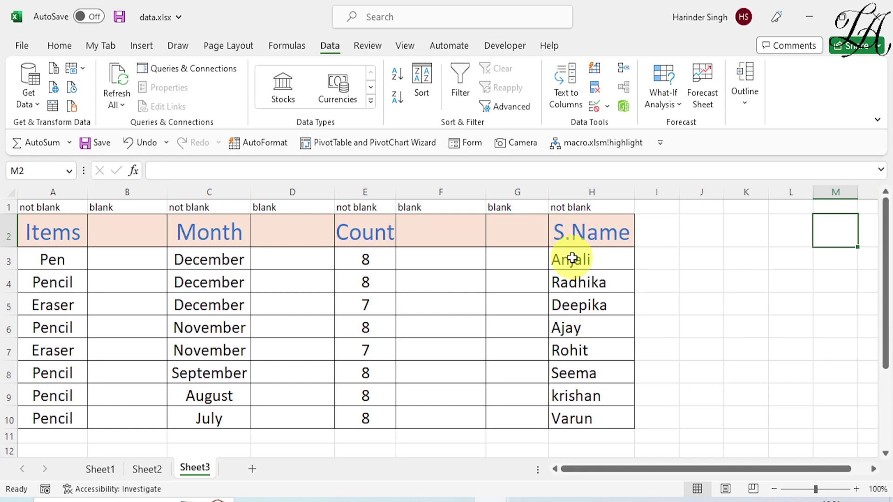
# Select helper row 1 and open the Find dialog
pyautogui.click(4, 206)
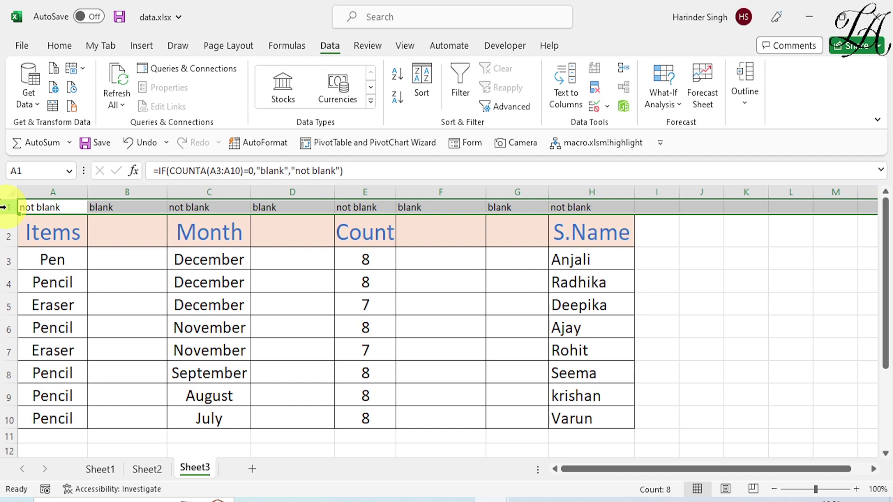
pyautogui.hotkey('ctrl', 'f')
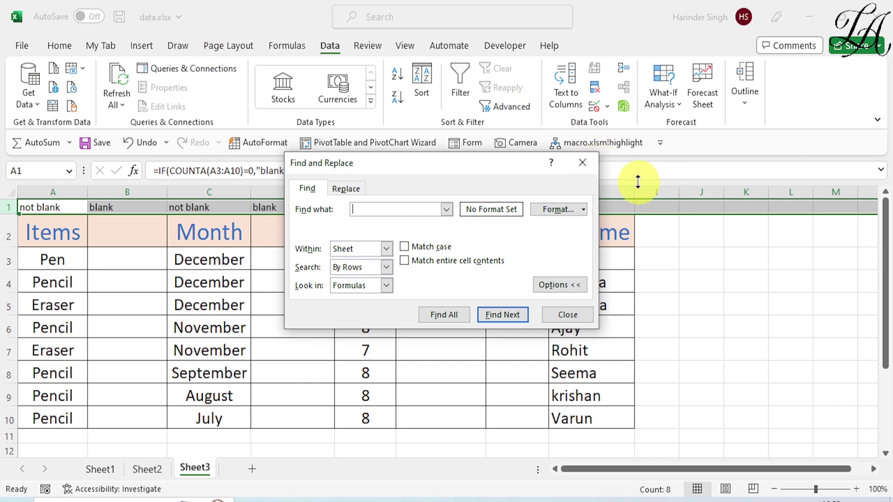
pyautogui.click(583, 163)
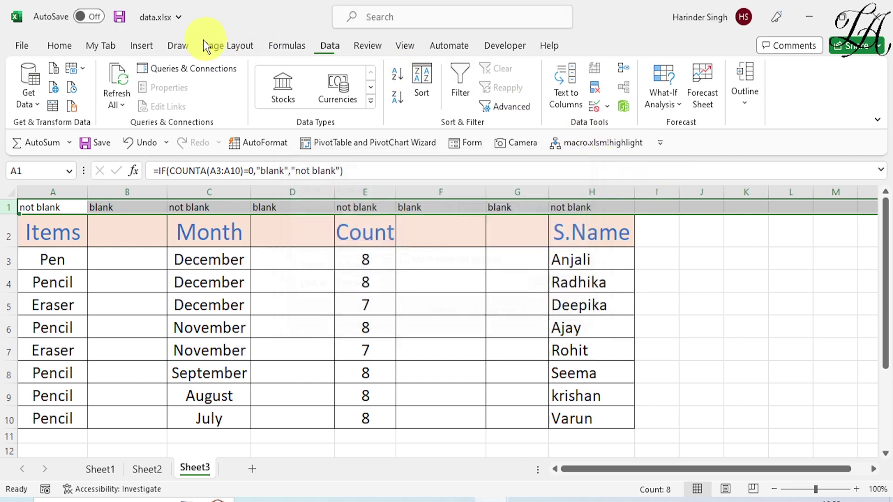
pyautogui.click(60, 46)
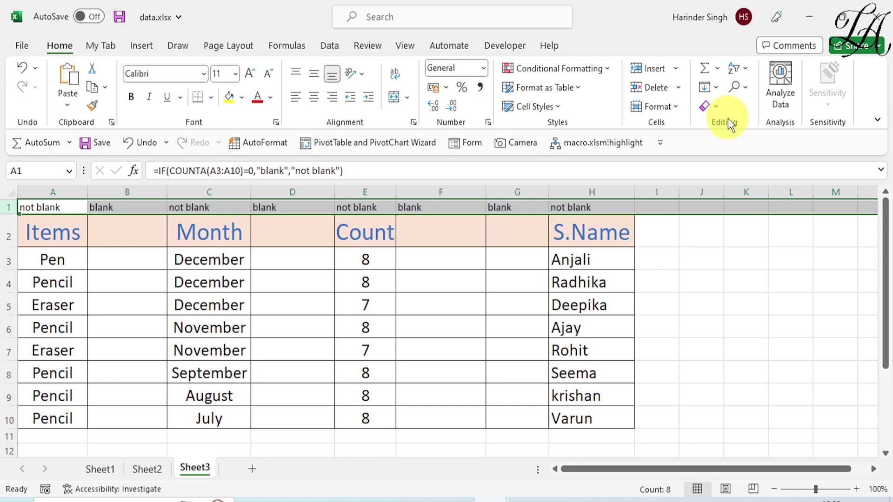
pyautogui.click(744, 93)
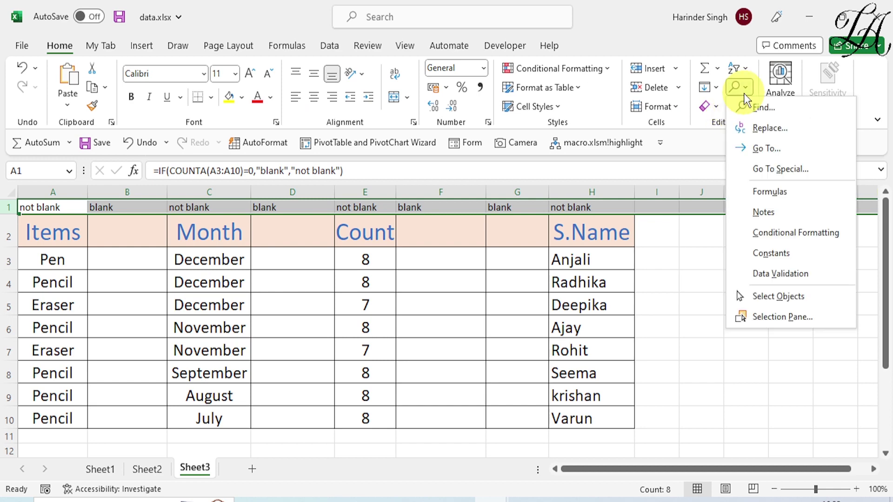
pyautogui.click(760, 109)
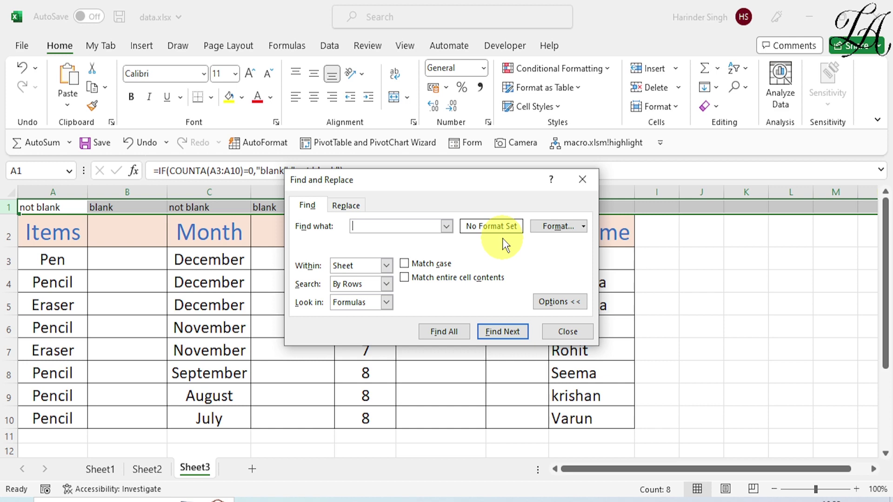
# Set up a search for "blank" that looks in Values and matches entire cell contents
pyautogui.click(446, 226)
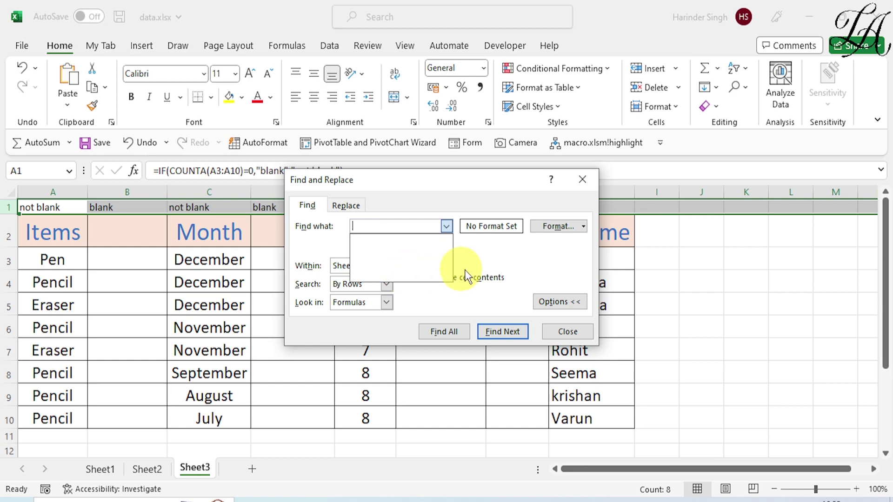
pyautogui.click(441, 370)
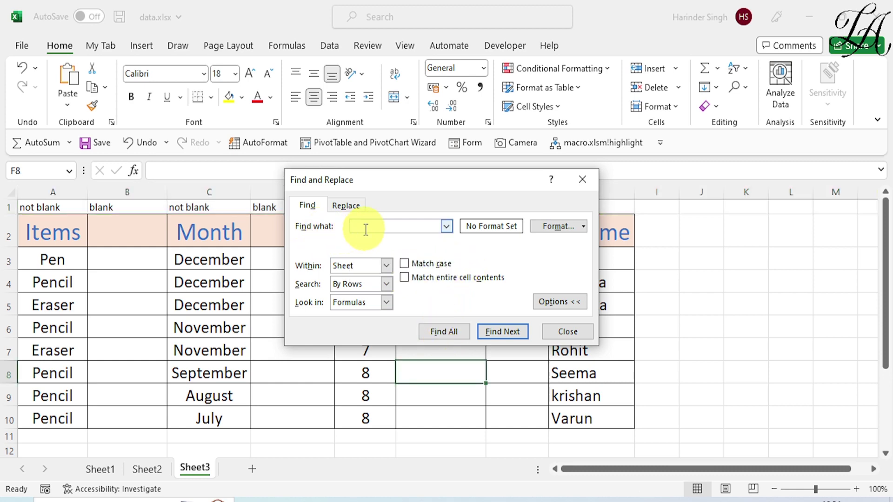
pyautogui.write('blank')
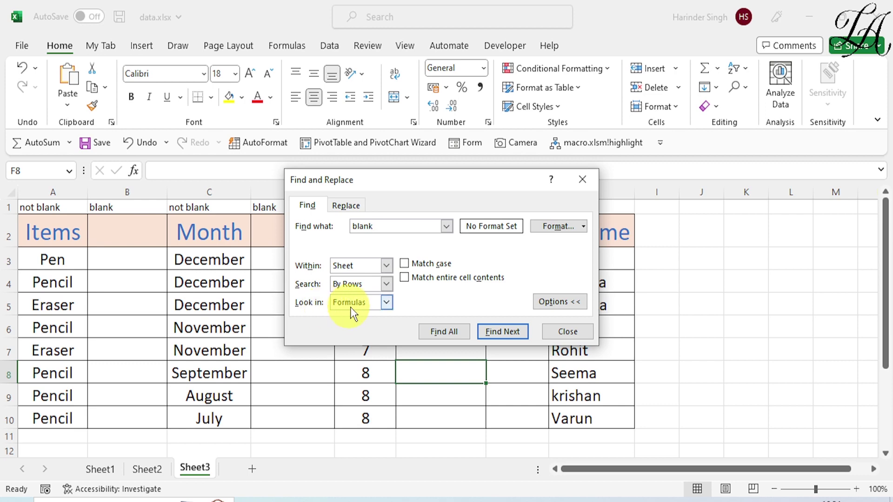
pyautogui.click(384, 302)
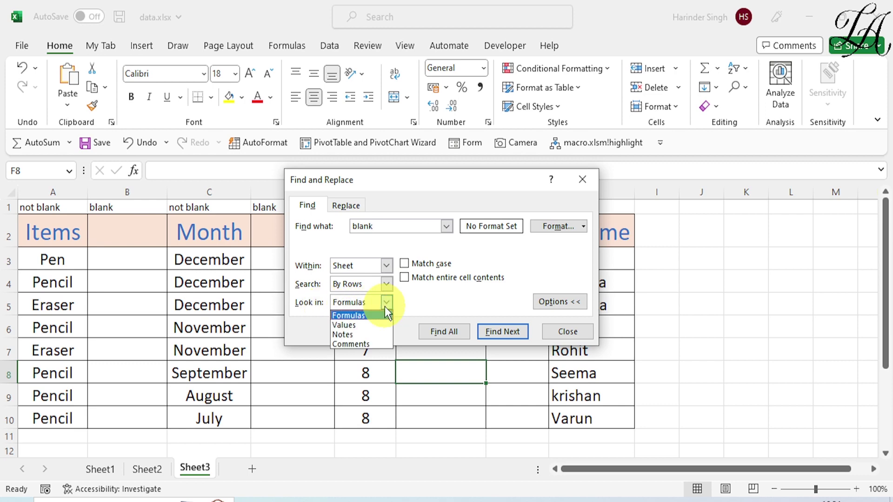
pyautogui.click(362, 328)
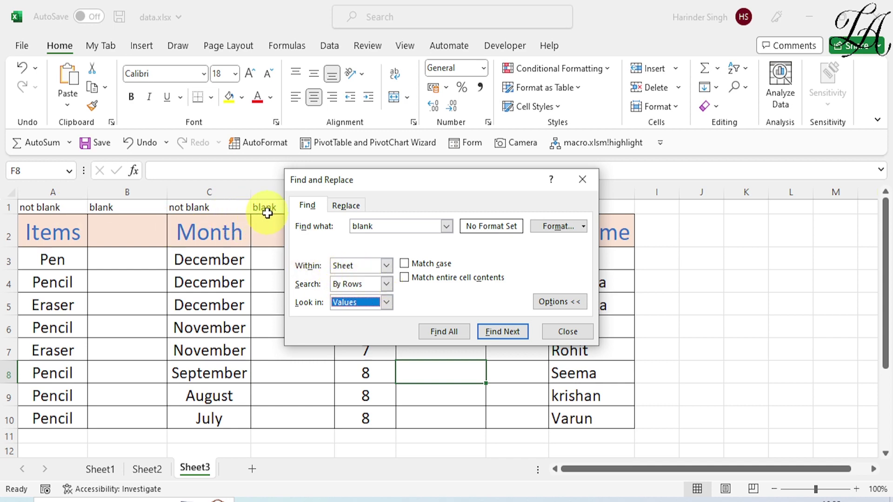
pyautogui.click(405, 278)
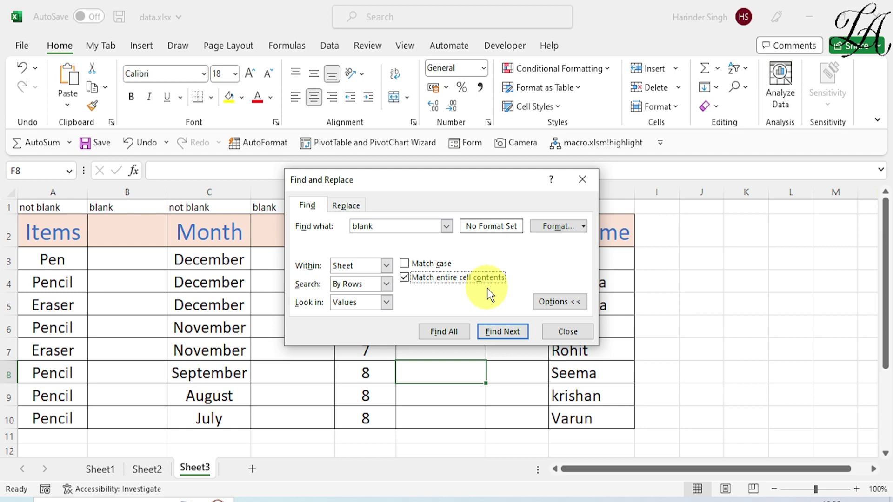
# Find all "blank" cells in the helper row and select every match
pyautogui.click(446, 336)
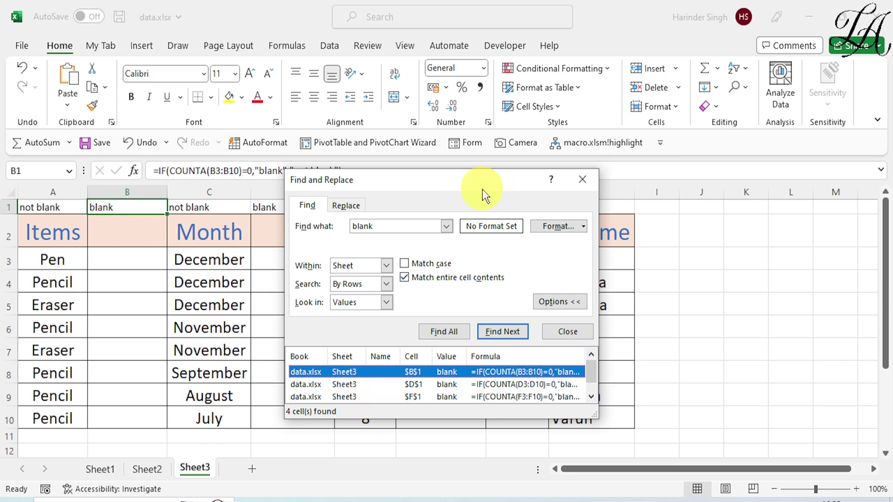
pyautogui.moveTo(481, 183); pyautogui.dragTo(497, 230)
pyautogui.hotkey('ctrl', 'a')
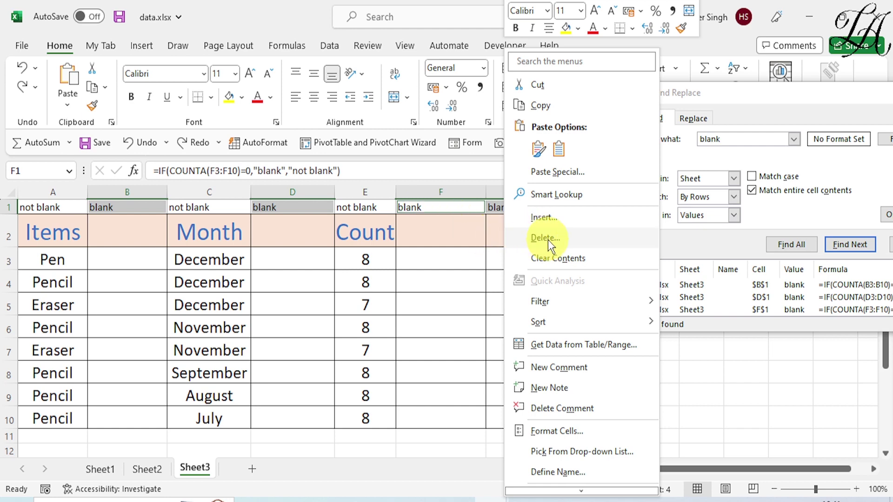
# Delete the entire columns of the selected "blank" cells and close the Find and Replace dialog
pyautogui.click(548, 239)
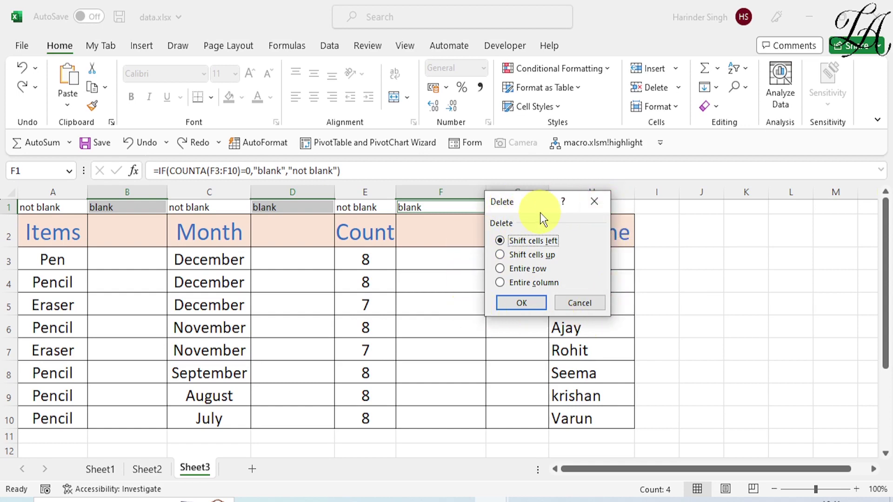
pyautogui.click(538, 283)
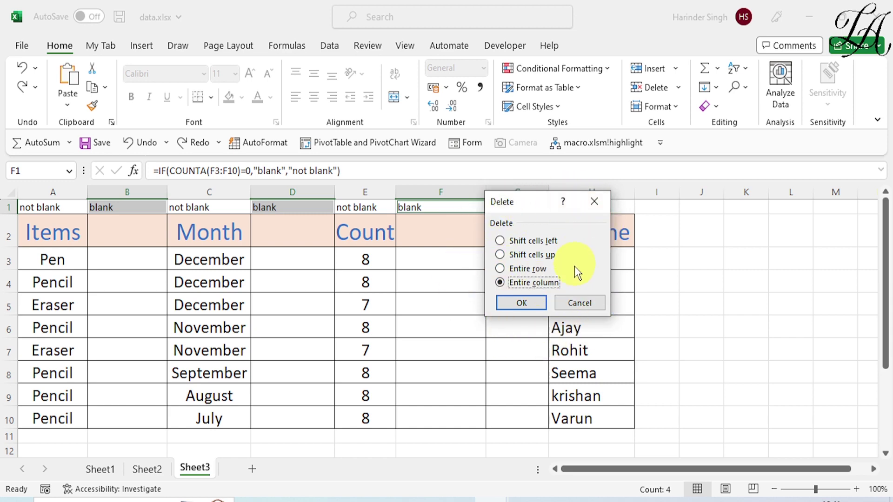
pyautogui.click(523, 306)
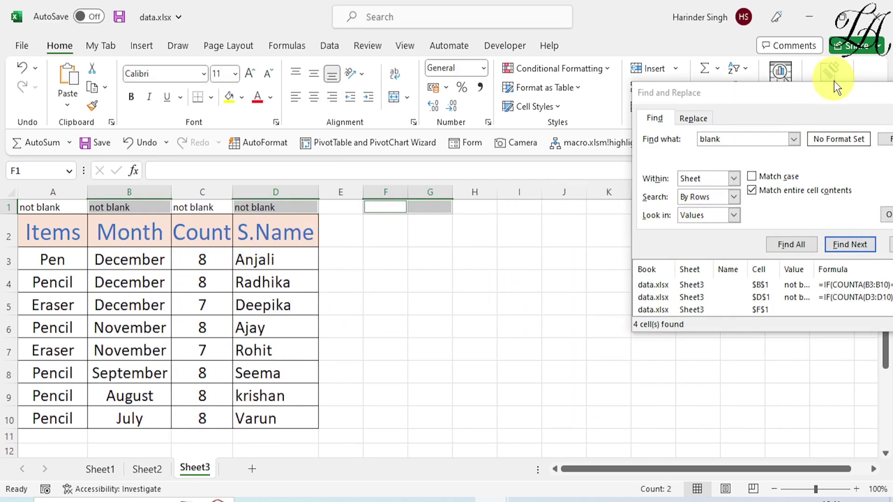
pyautogui.click(827, 93)
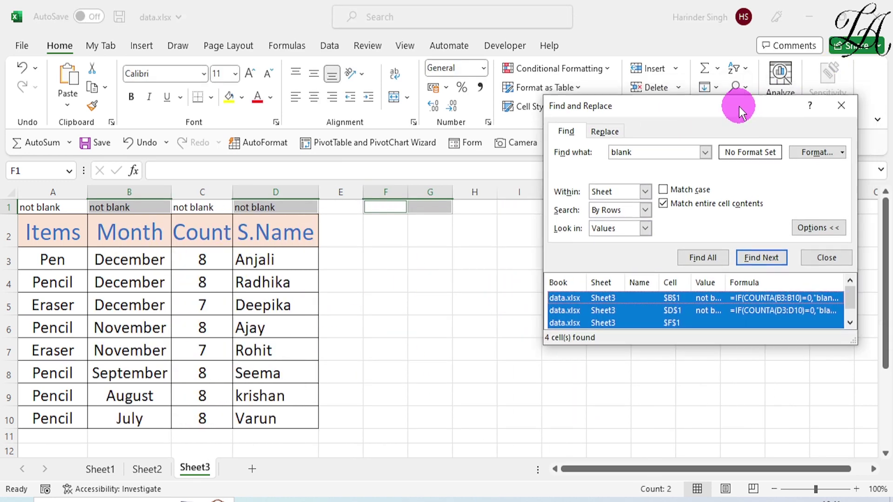
pyautogui.click(853, 112)
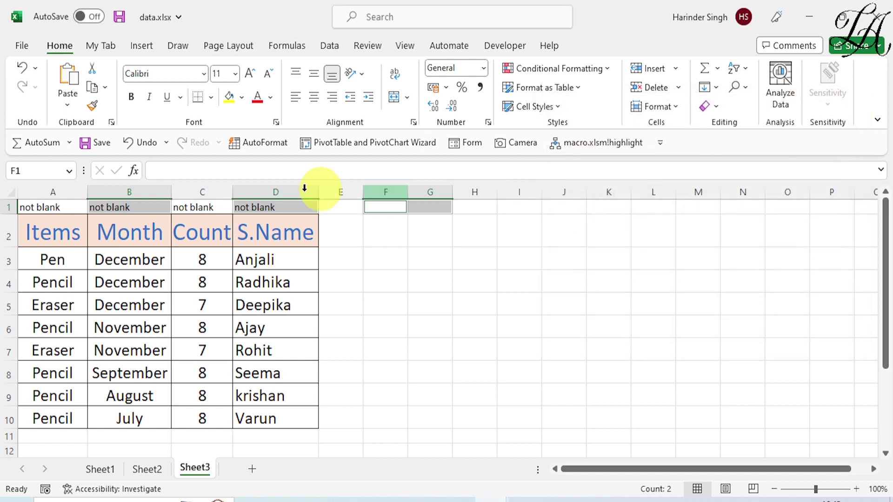
# Delete helper row 1 above the table headers
pyautogui.rightClick(9, 207)
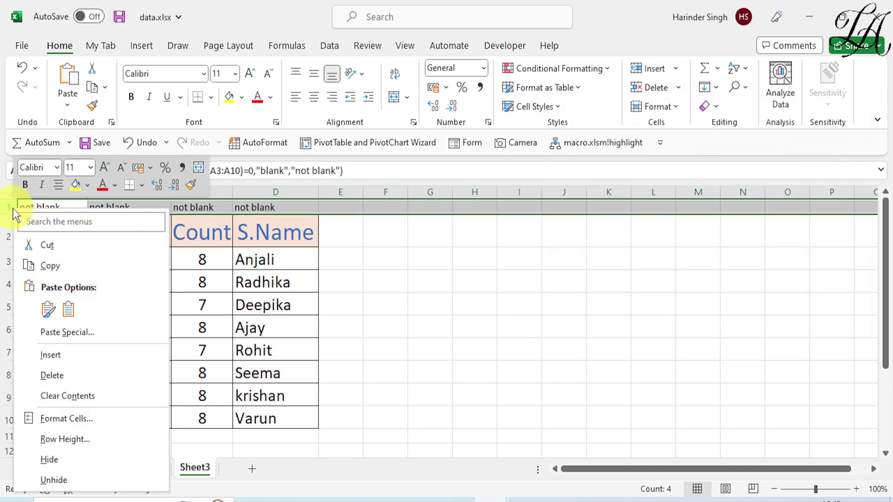
pyautogui.click(68, 374)
pyautogui.click(424, 331)
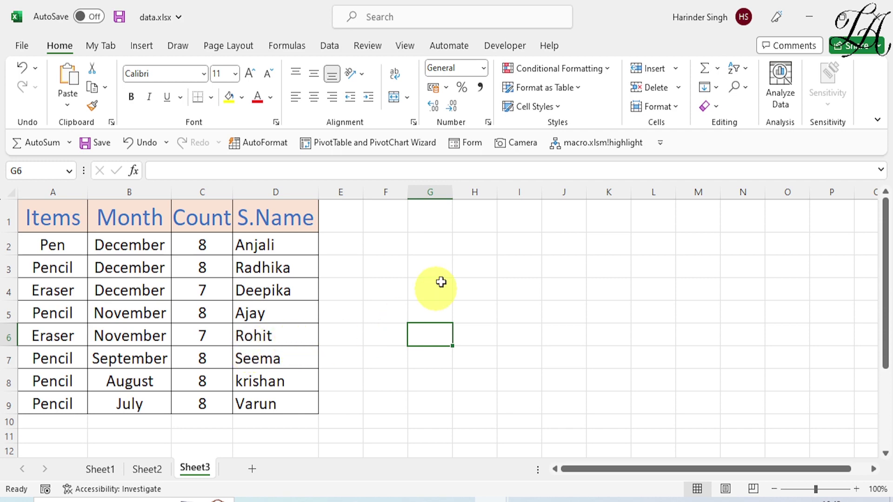
# Open the Visual Basic editor to view the DeleteBlankColumns macro in Module1, and return to the data.xlsx worksheet
pyautogui.click(523, 47)
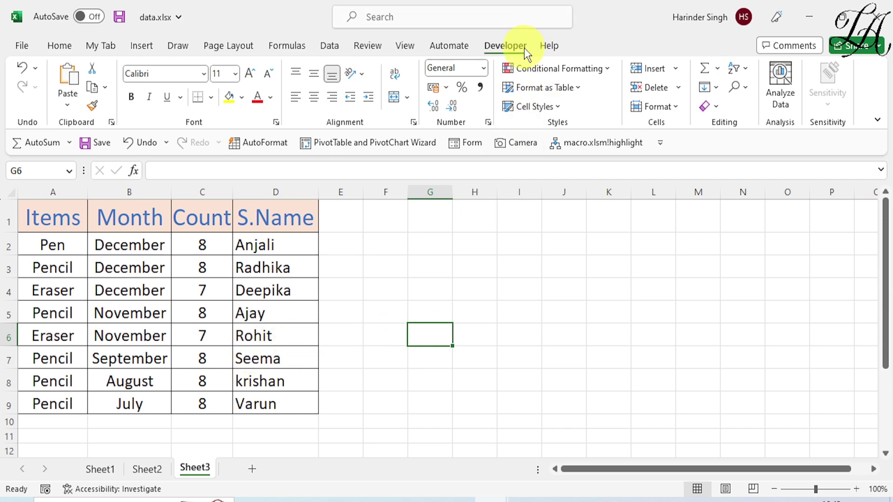
pyautogui.click(29, 73)
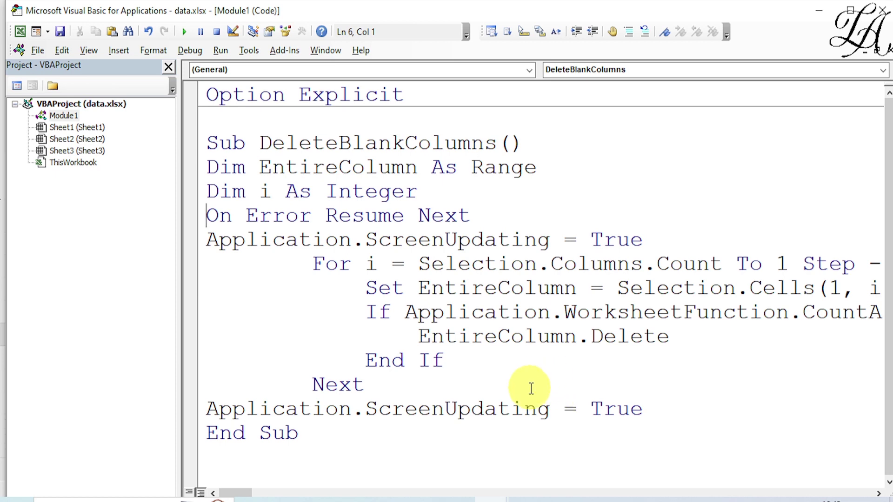
pyautogui.moveTo(484, 495)
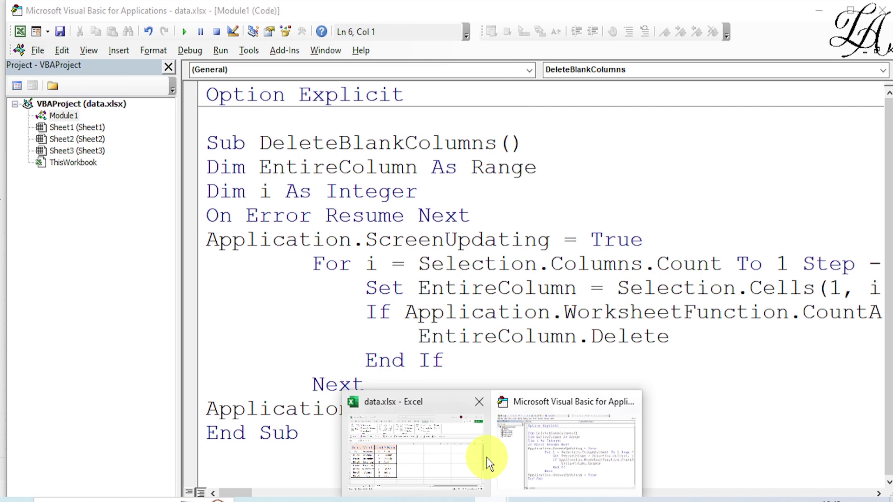
pyautogui.click(443, 457)
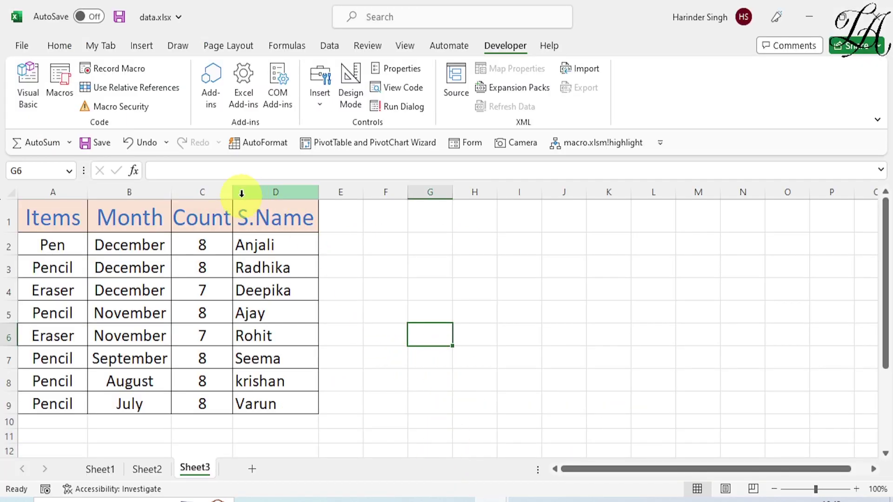
# Insert a blank column before each of the Count, Items and S.Name columns
pyautogui.click(191, 192)
pyautogui.rightClick(193, 193)
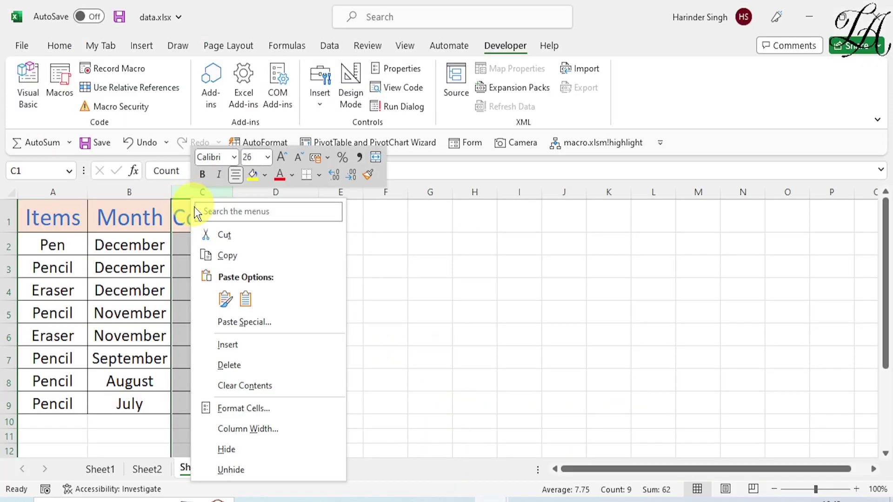
pyautogui.click(243, 345)
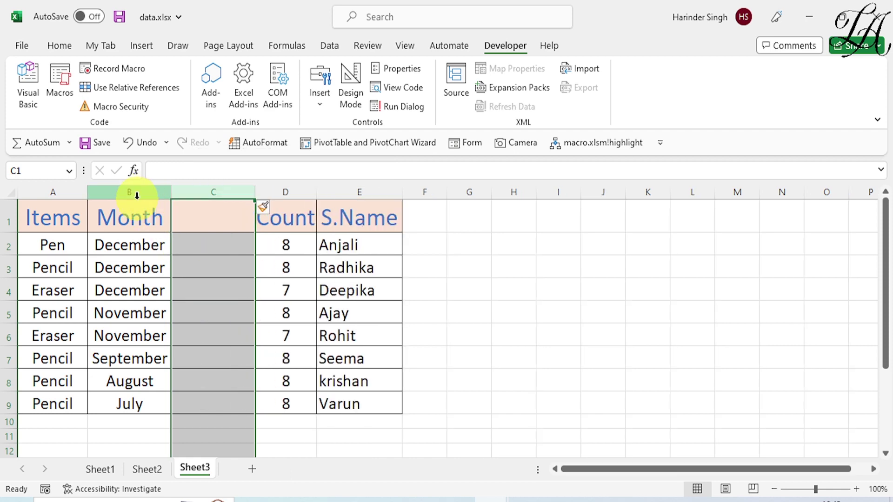
pyautogui.click(47, 194)
pyautogui.rightClick(46, 197)
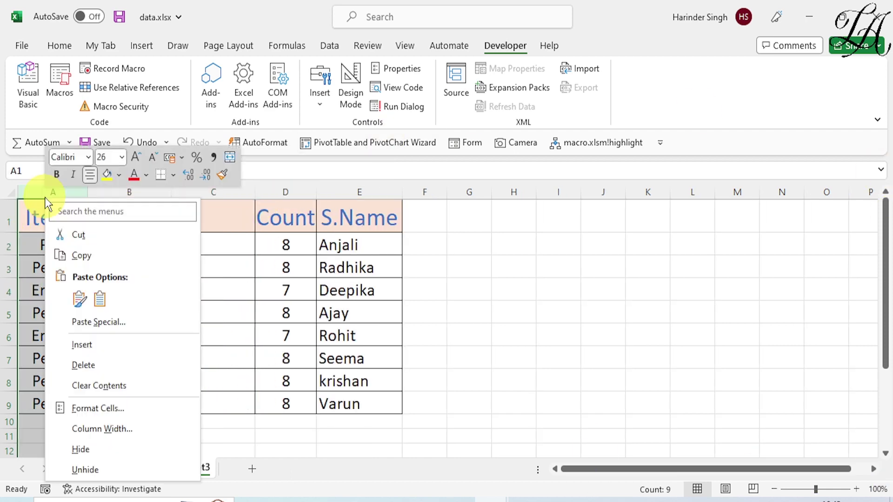
pyautogui.click(80, 344)
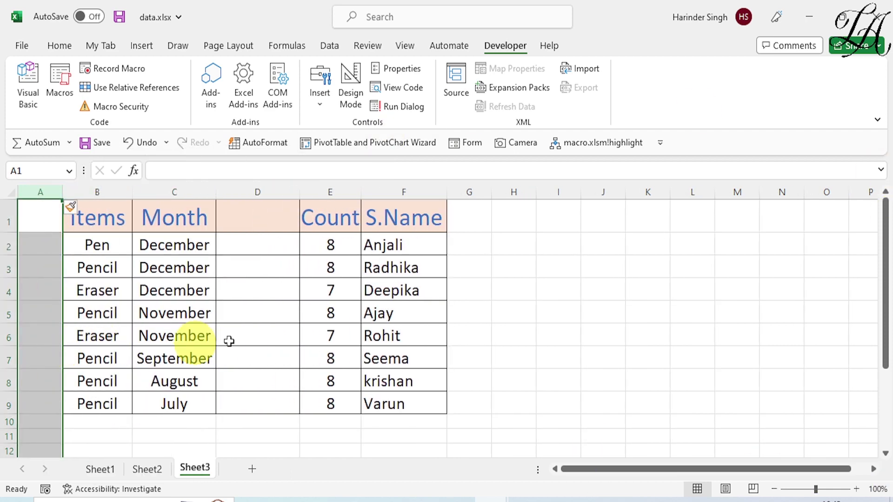
pyautogui.rightClick(402, 193)
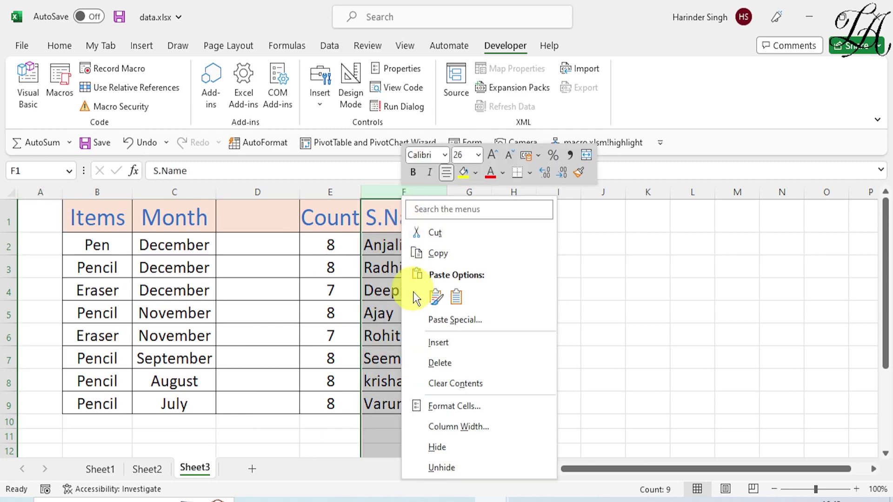
pyautogui.click(438, 342)
pyautogui.click(661, 341)
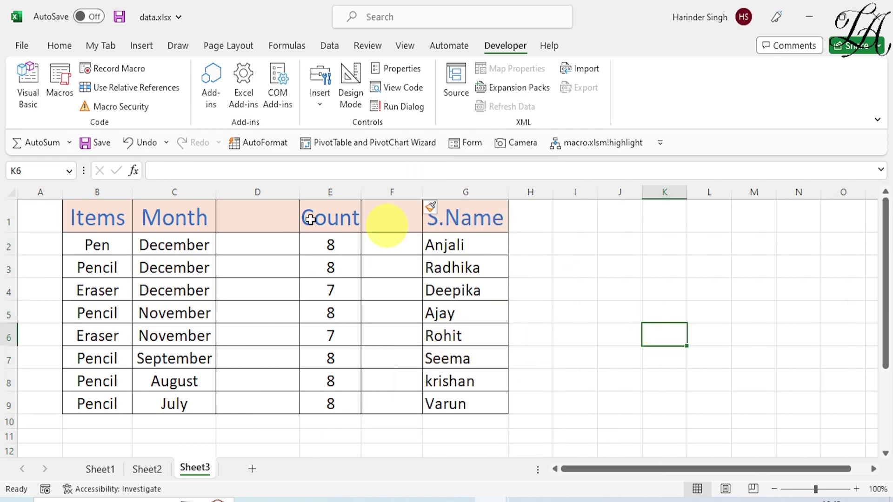
# Select the table range A1:G9 and run the DeleteBlankColumns macro on it from the Visual Basic editor
pyautogui.moveTo(40, 221); pyautogui.dragTo(496, 412)
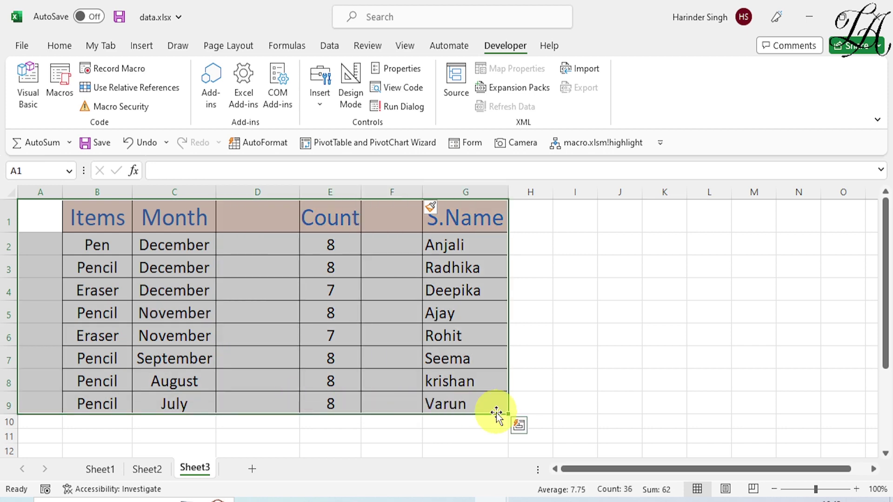
pyautogui.click(493, 501)
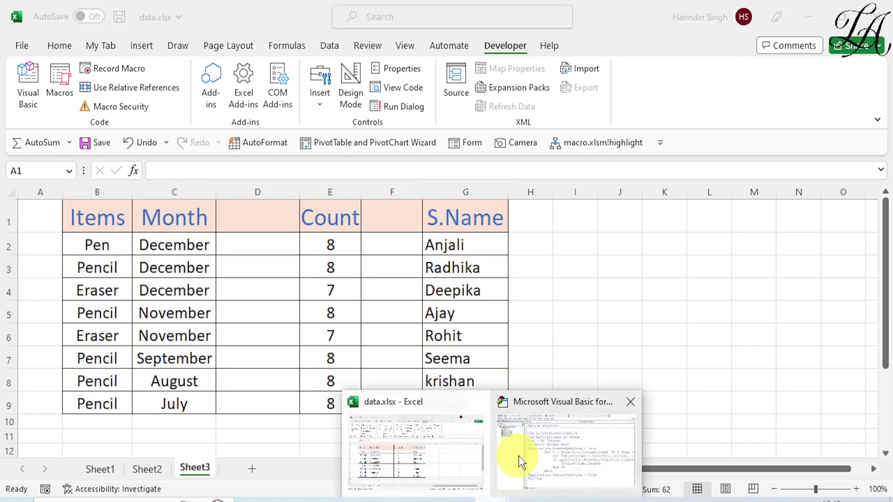
pyautogui.click(546, 444)
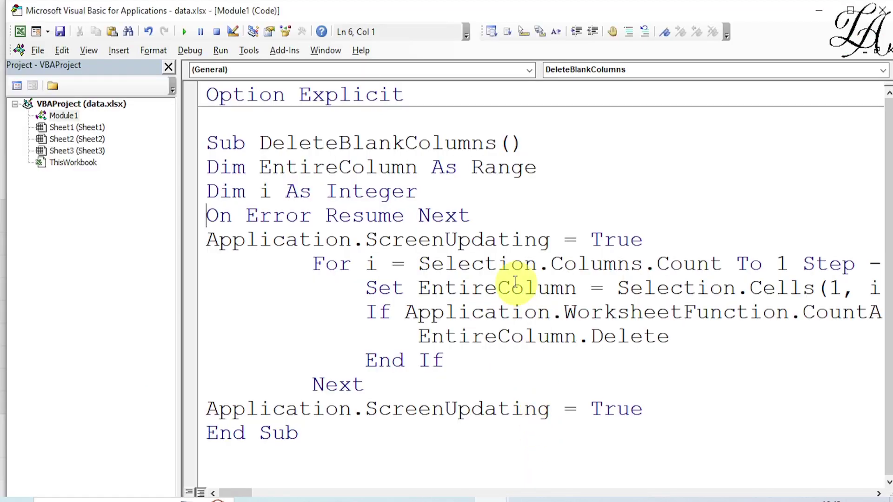
pyautogui.click(217, 54)
pyautogui.click(208, 65)
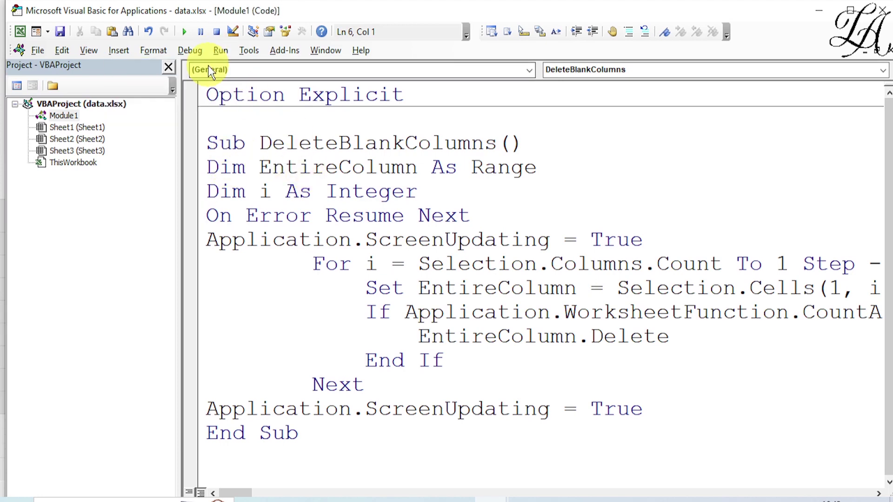
# Return to the data.xlsx workbook in Excel, check the table after the macro run, and clear the range selection
pyautogui.click(493, 500)
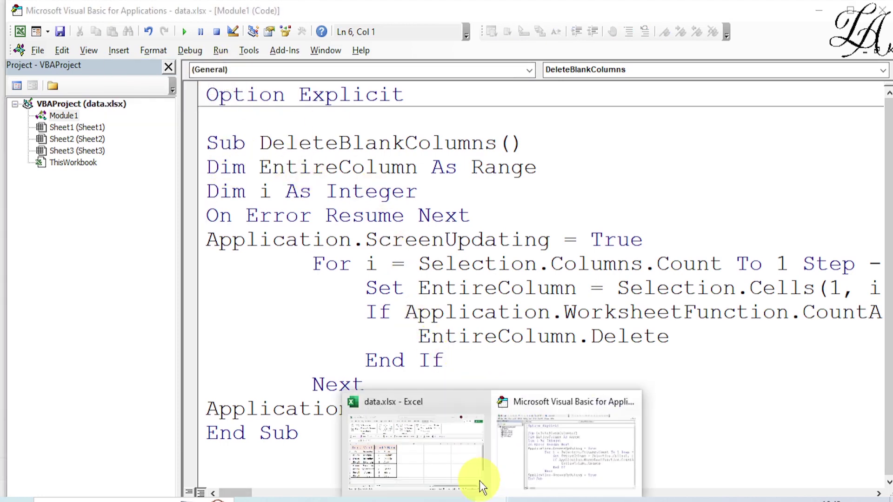
pyautogui.click(439, 469)
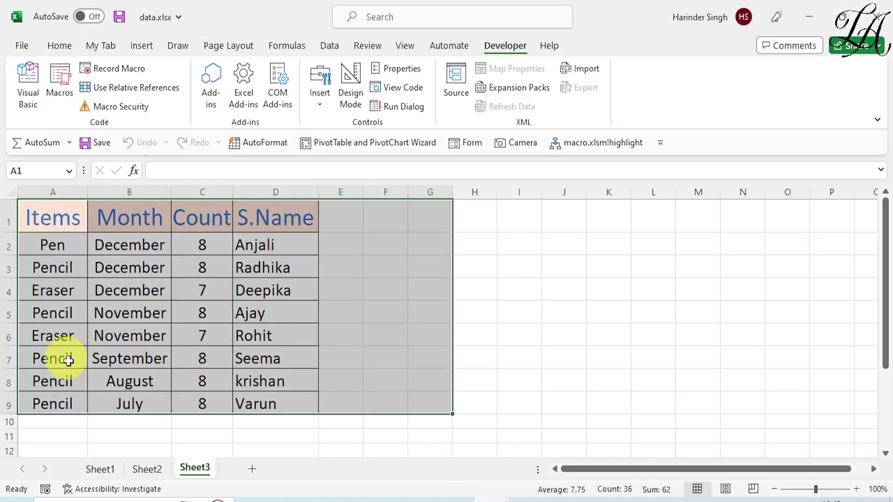
pyautogui.click(496, 279)
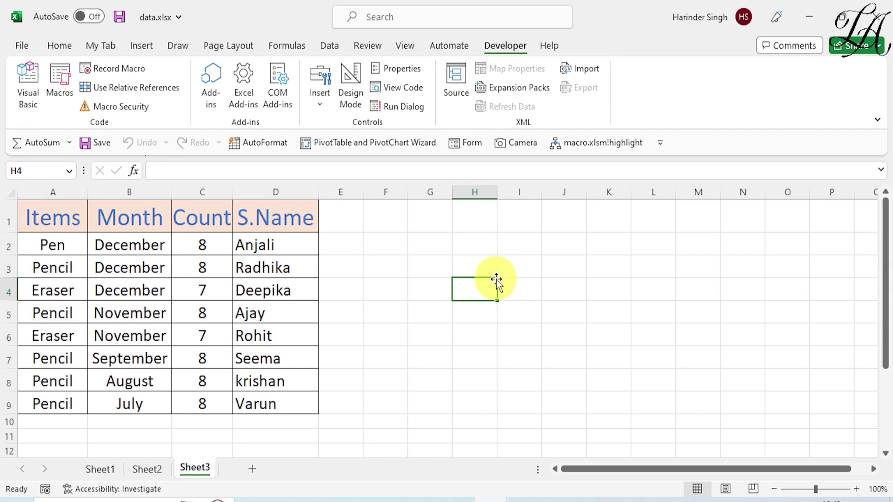
# Insert a blank column before the Month column and another before the S.Name column
pyautogui.rightClick(138, 191)
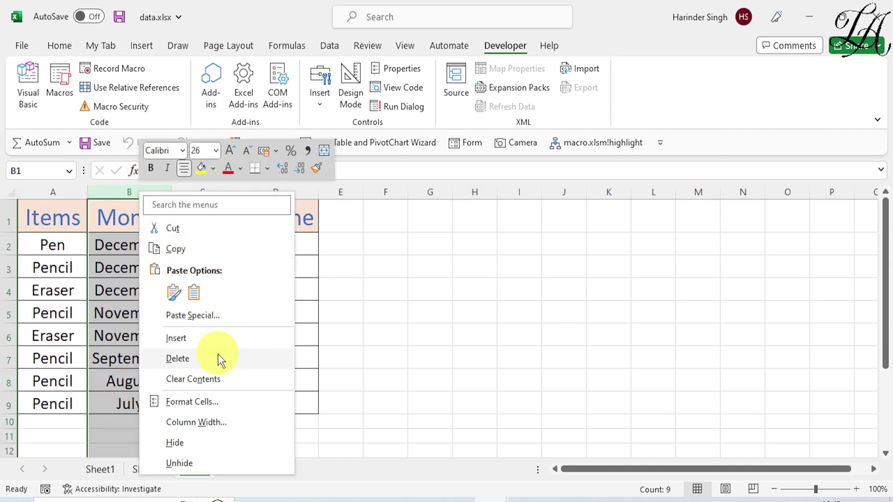
pyautogui.click(216, 338)
pyautogui.rightClick(321, 197)
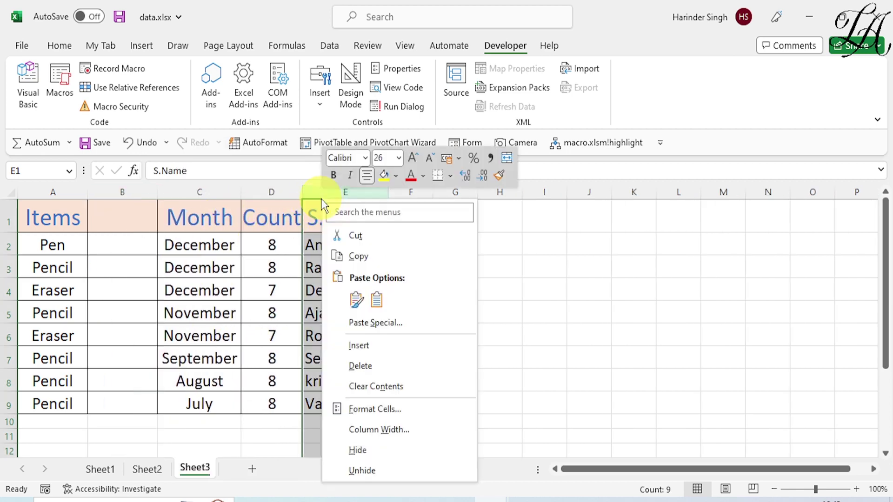
pyautogui.click(359, 345)
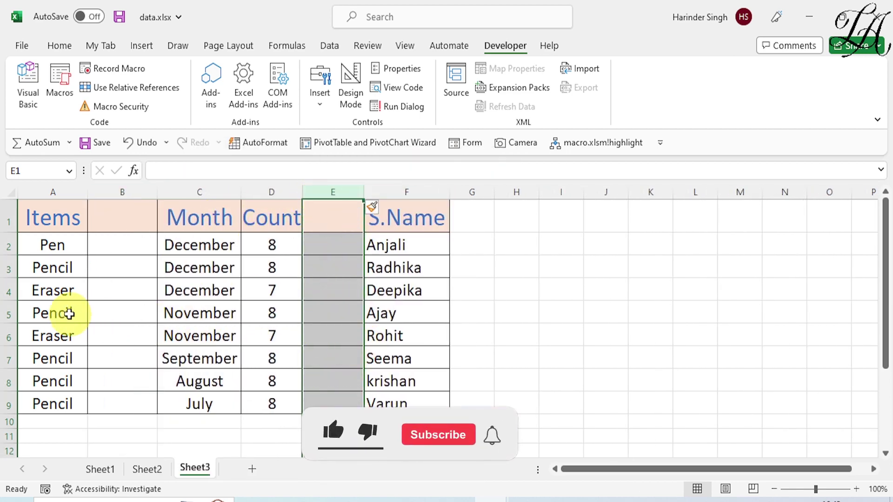
# Clear the contents of cells A5, C7 and F8 so the table has scattered blank cells
pyautogui.click(68, 314)
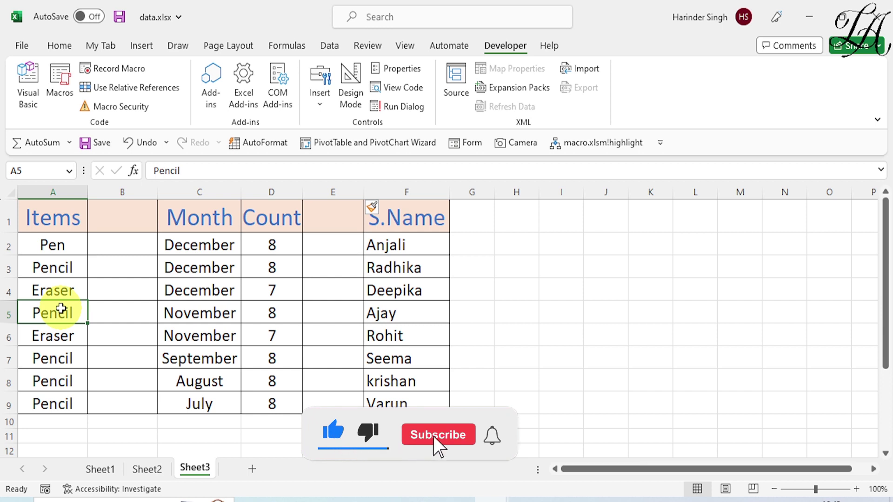
pyautogui.press('Delete')
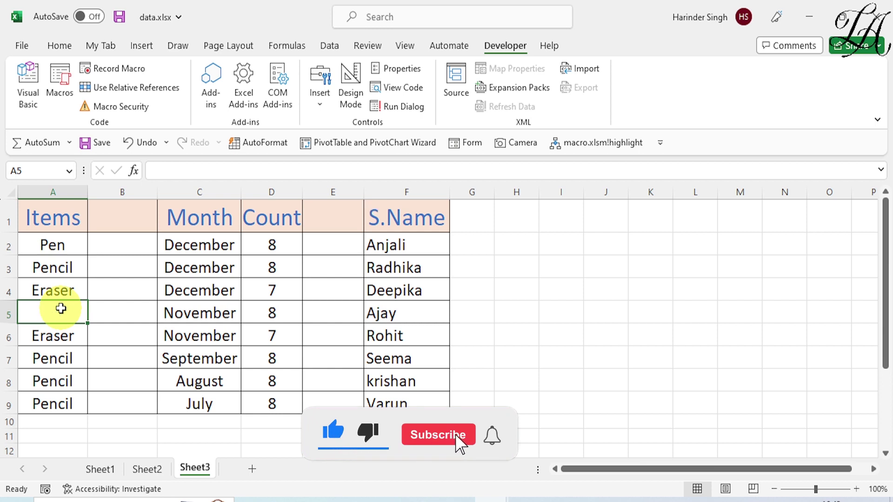
pyautogui.click(216, 362)
pyautogui.press('Delete')
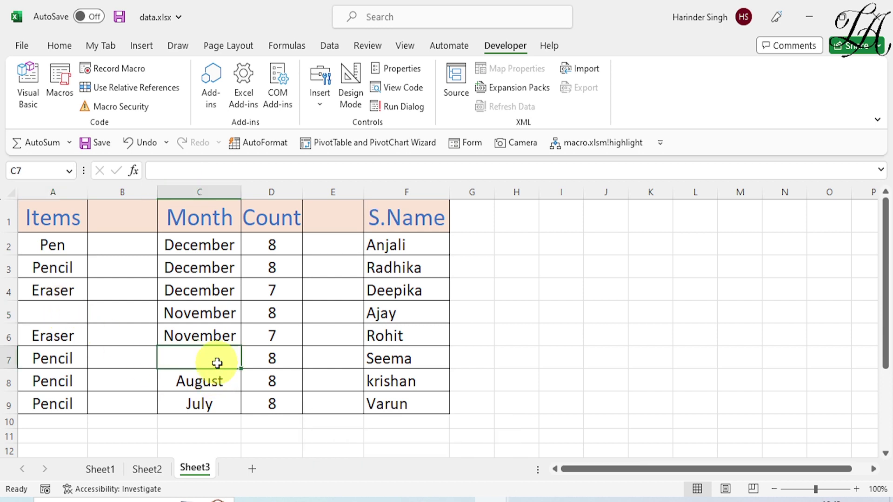
pyautogui.click(418, 385)
pyautogui.press('Delete')
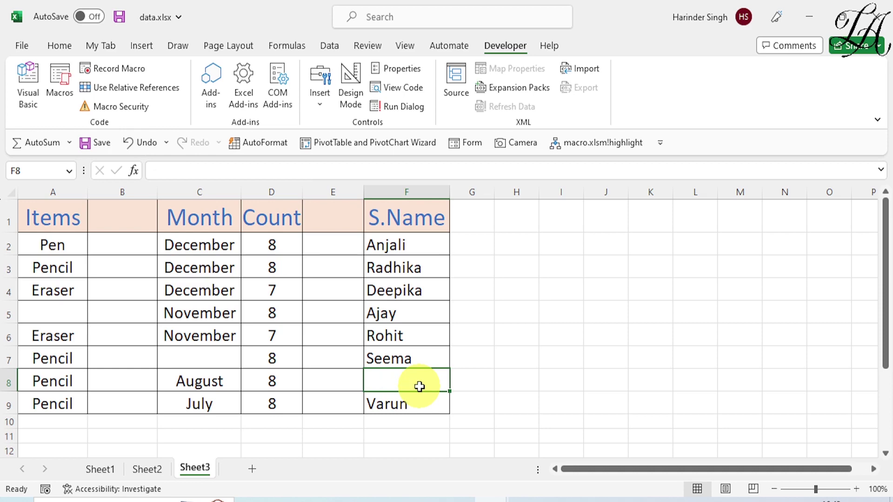
# Select only the blank cells within A1:F9 using Go To Special and delete their entire columns
pyautogui.moveTo(74, 213); pyautogui.dragTo(400, 400)
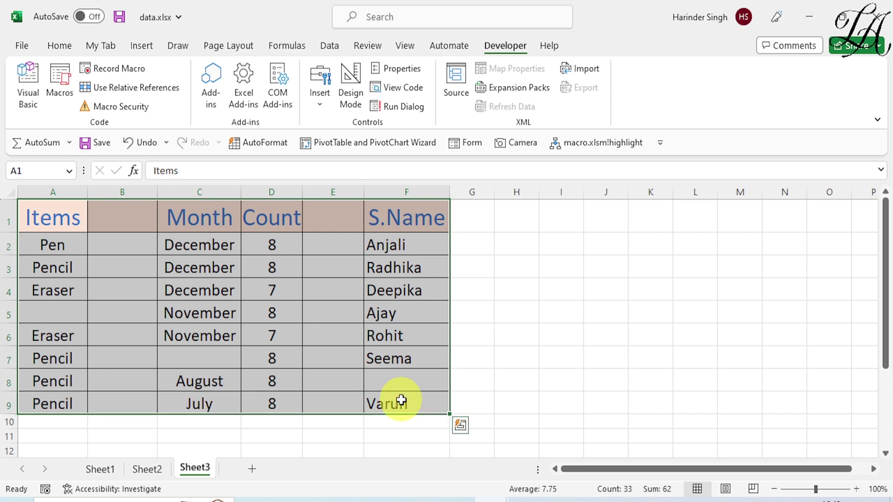
pyautogui.hotkey('ctrl', 'g')
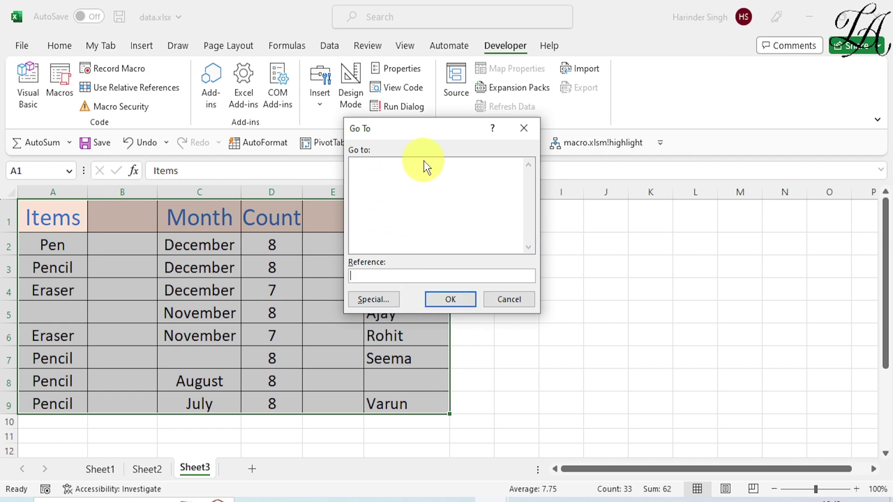
pyautogui.click(374, 299)
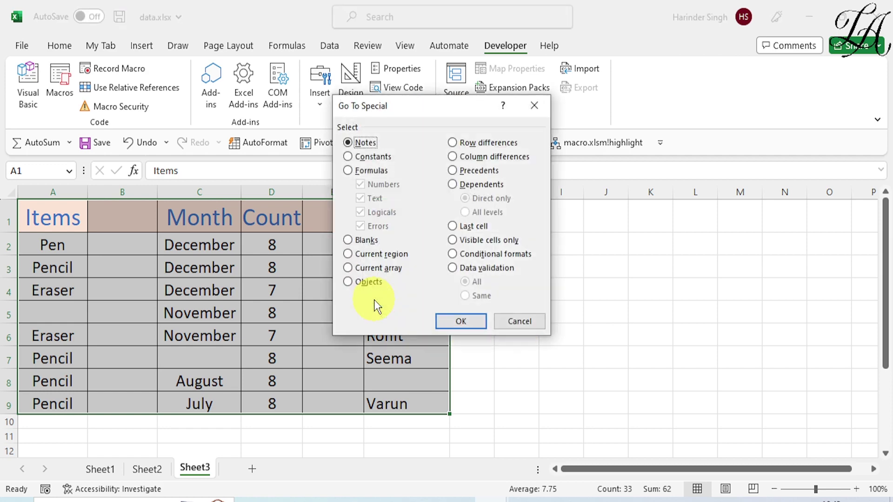
pyautogui.click(348, 240)
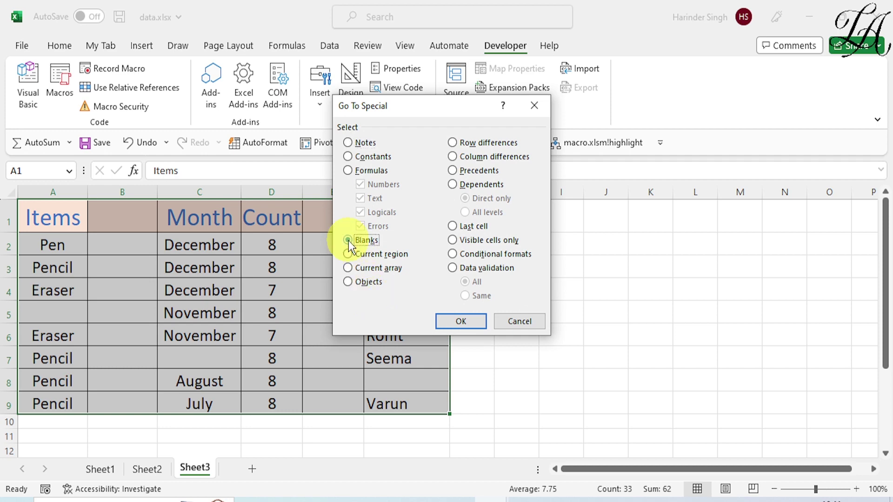
pyautogui.click(458, 322)
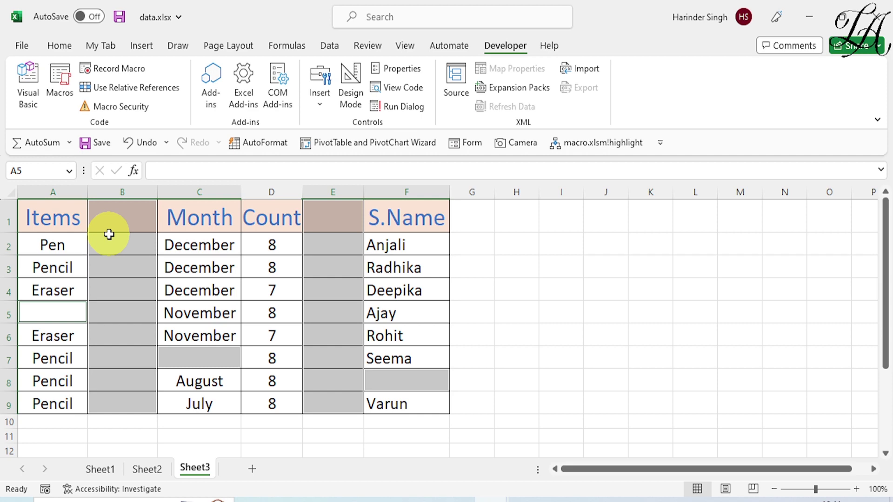
pyautogui.hotkey('ctrl', '-')
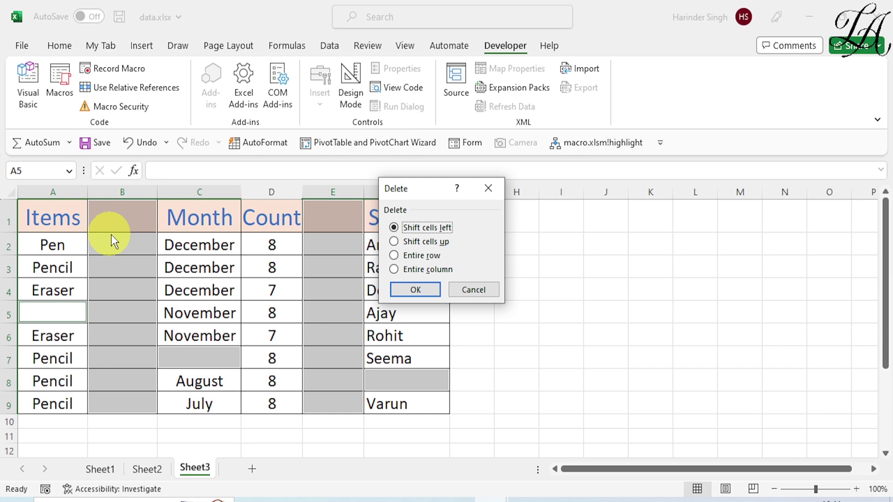
pyautogui.click(422, 269)
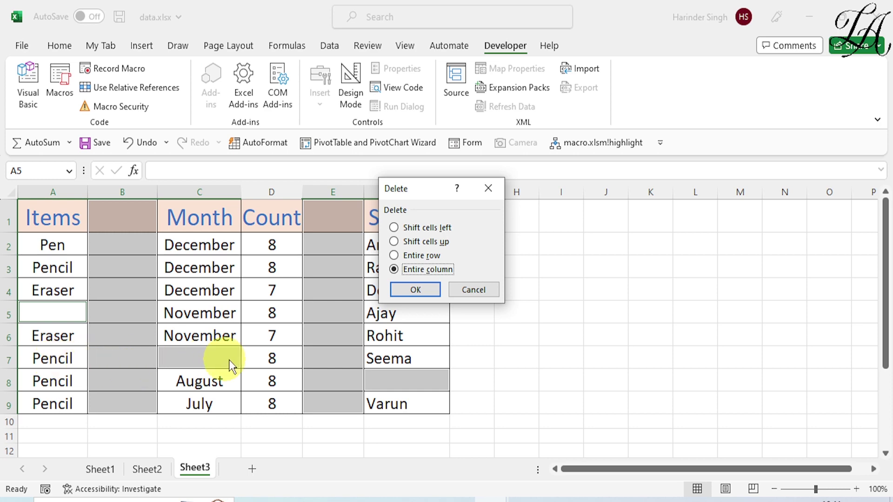
pyautogui.click(416, 290)
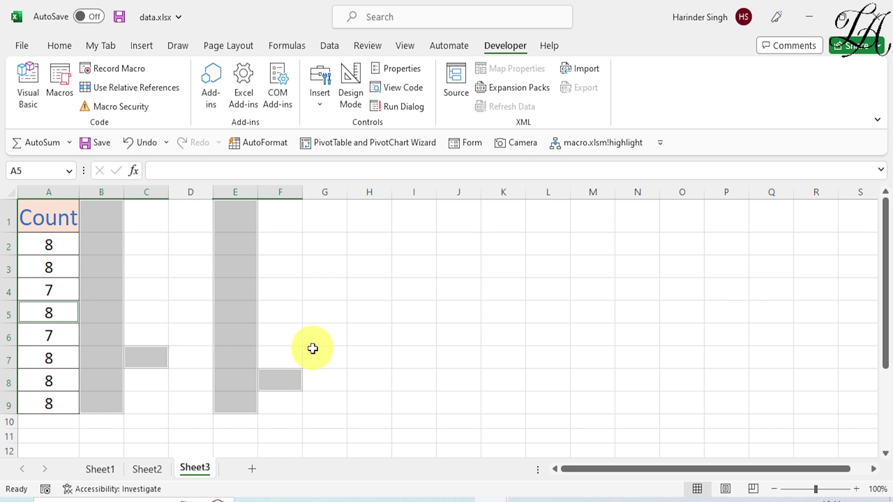
# Undo the deletion of the columns and deselect the blank cells
pyautogui.hotkey('ctrl', 'z')
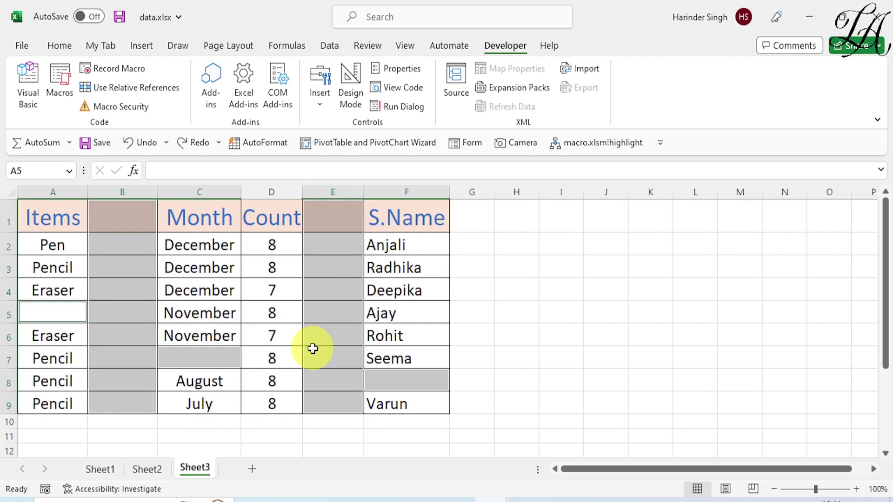
pyautogui.click(527, 322)
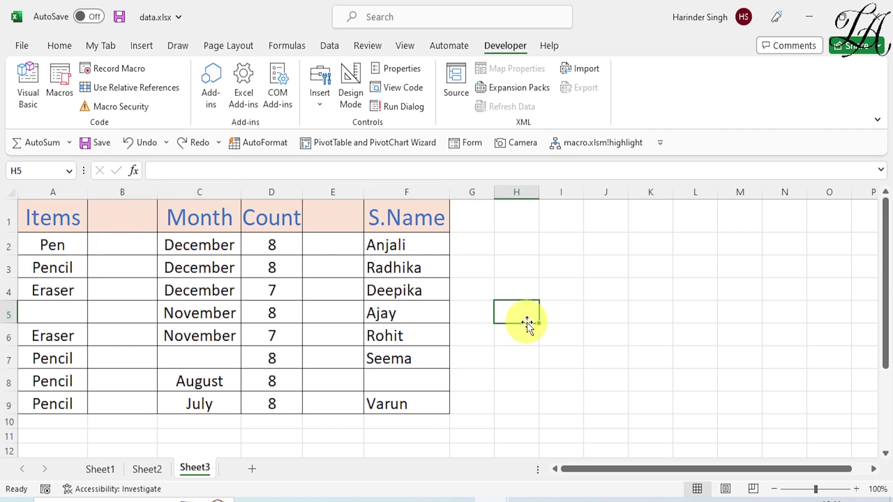